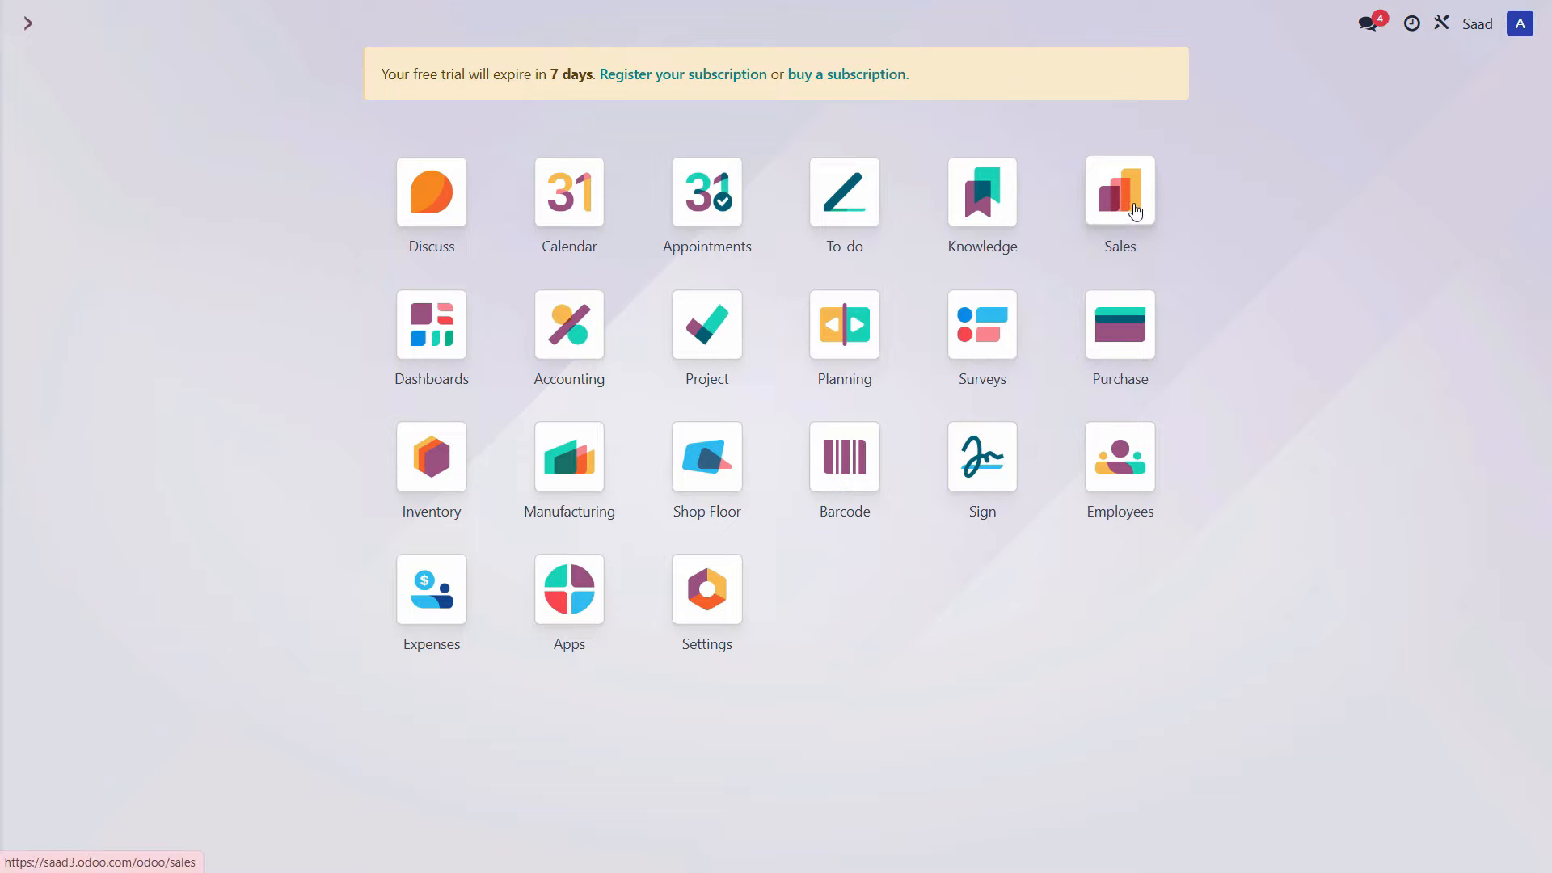
Step: Open the existing sales order in the Sales app and start creating an invoice for it
click(1135, 212)
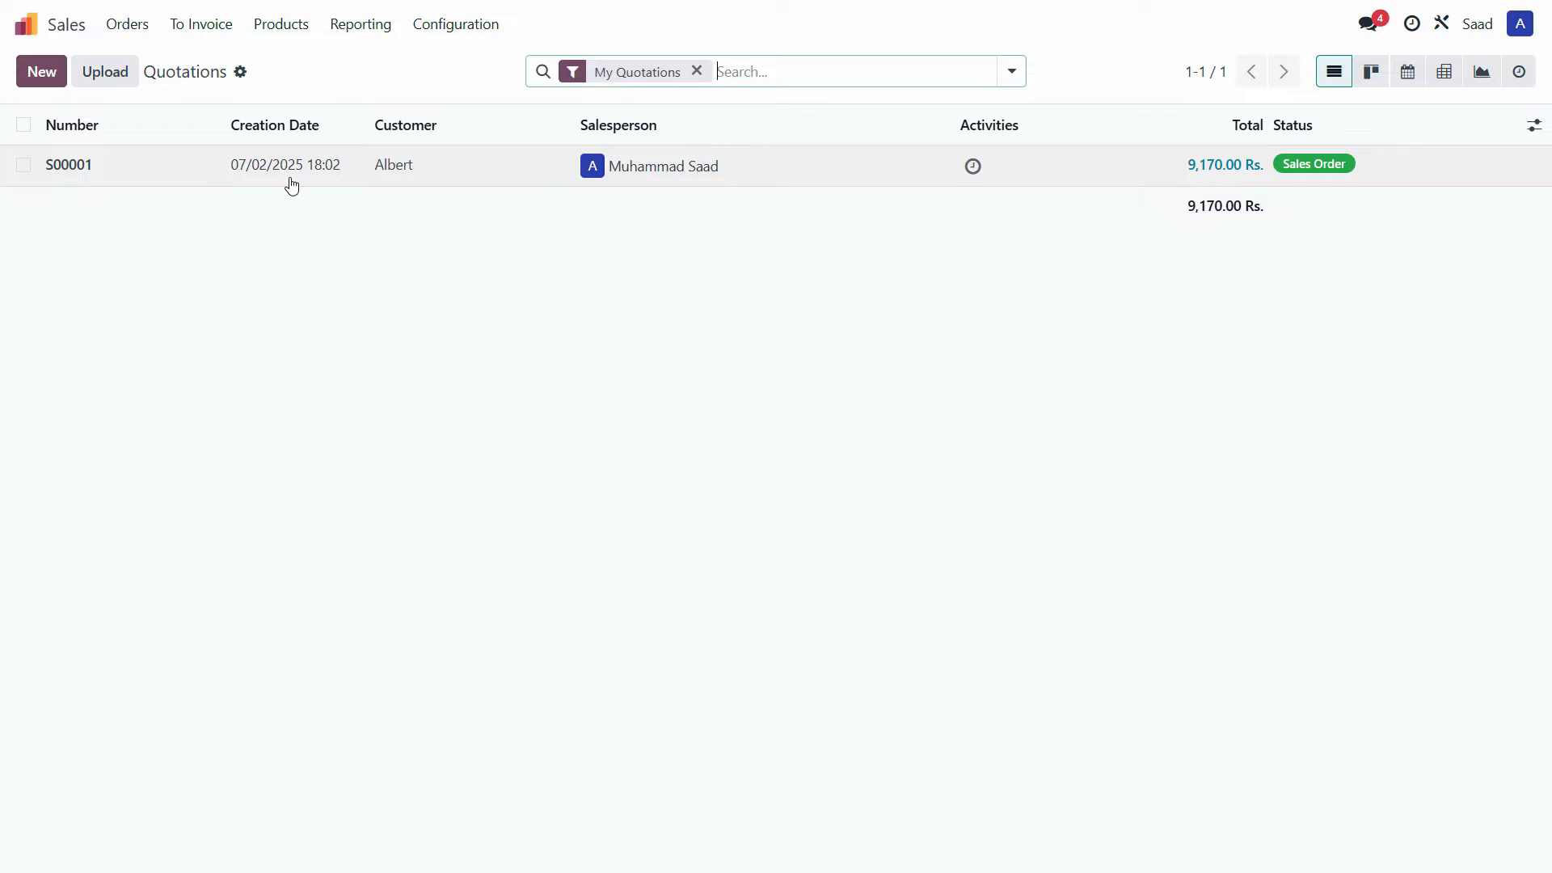
click(389, 179)
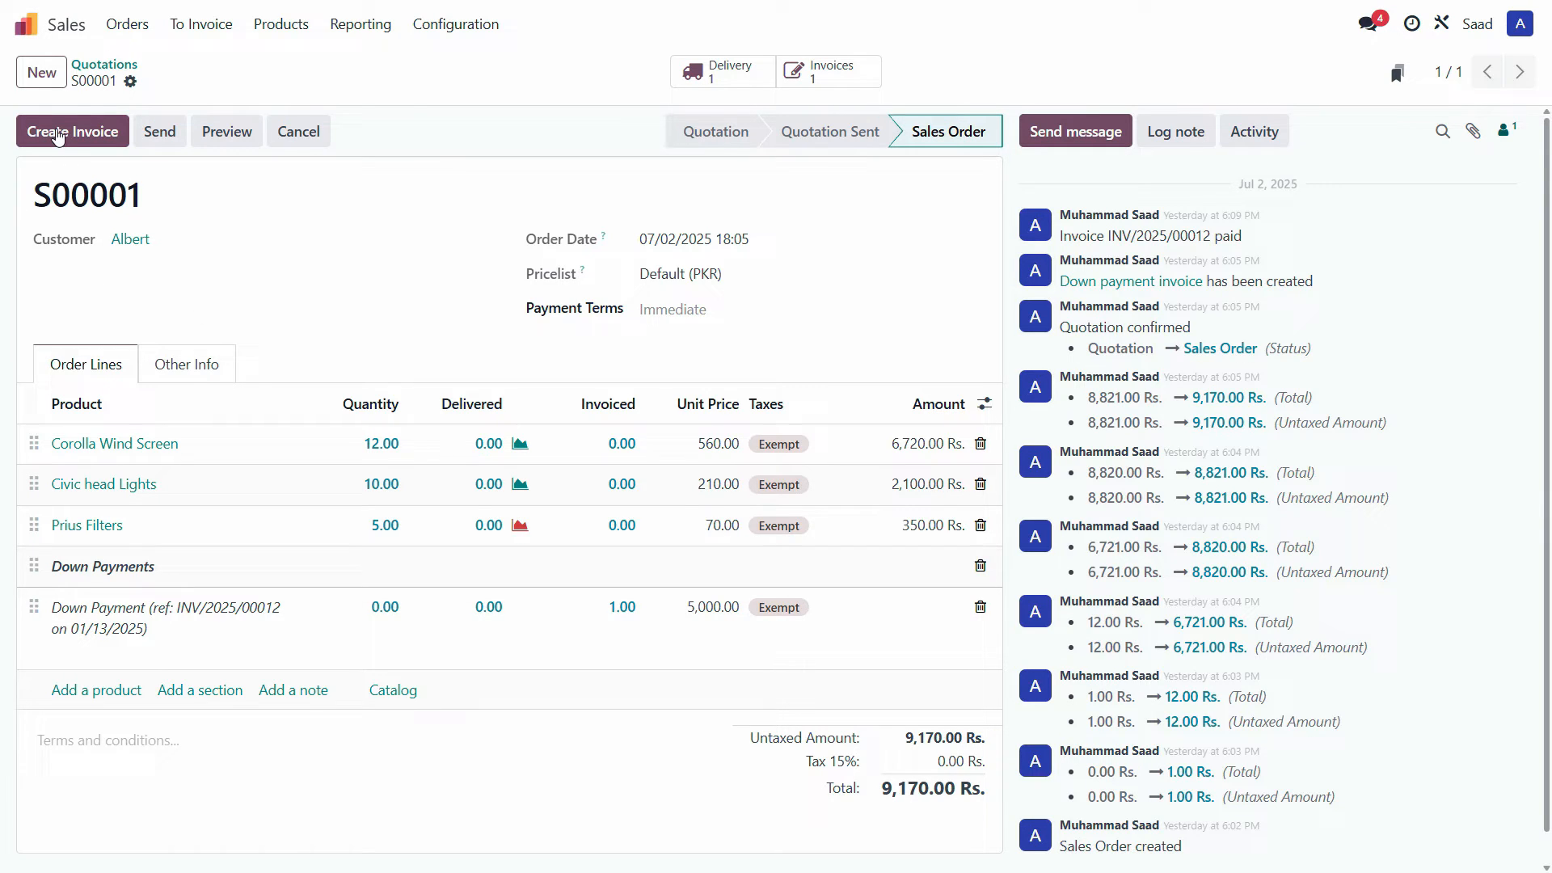
click(64, 137)
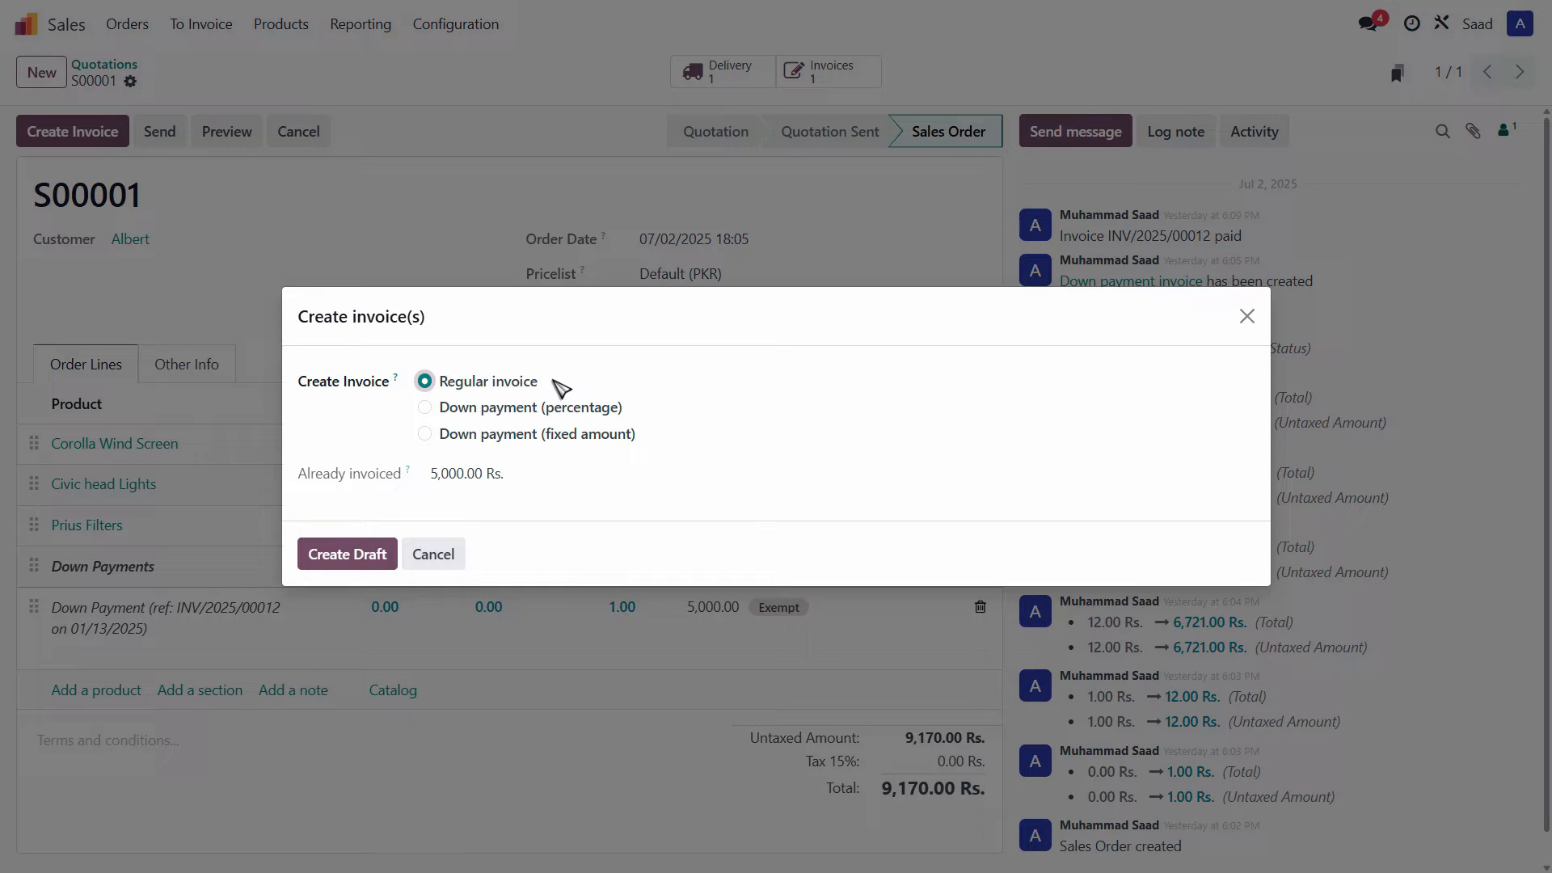
Step: Check the Jan 13, 2025 customer advance against the ordered items in the Excel assignment sheet, and return to the Odoo invoice dialog
key(alt+Tab)
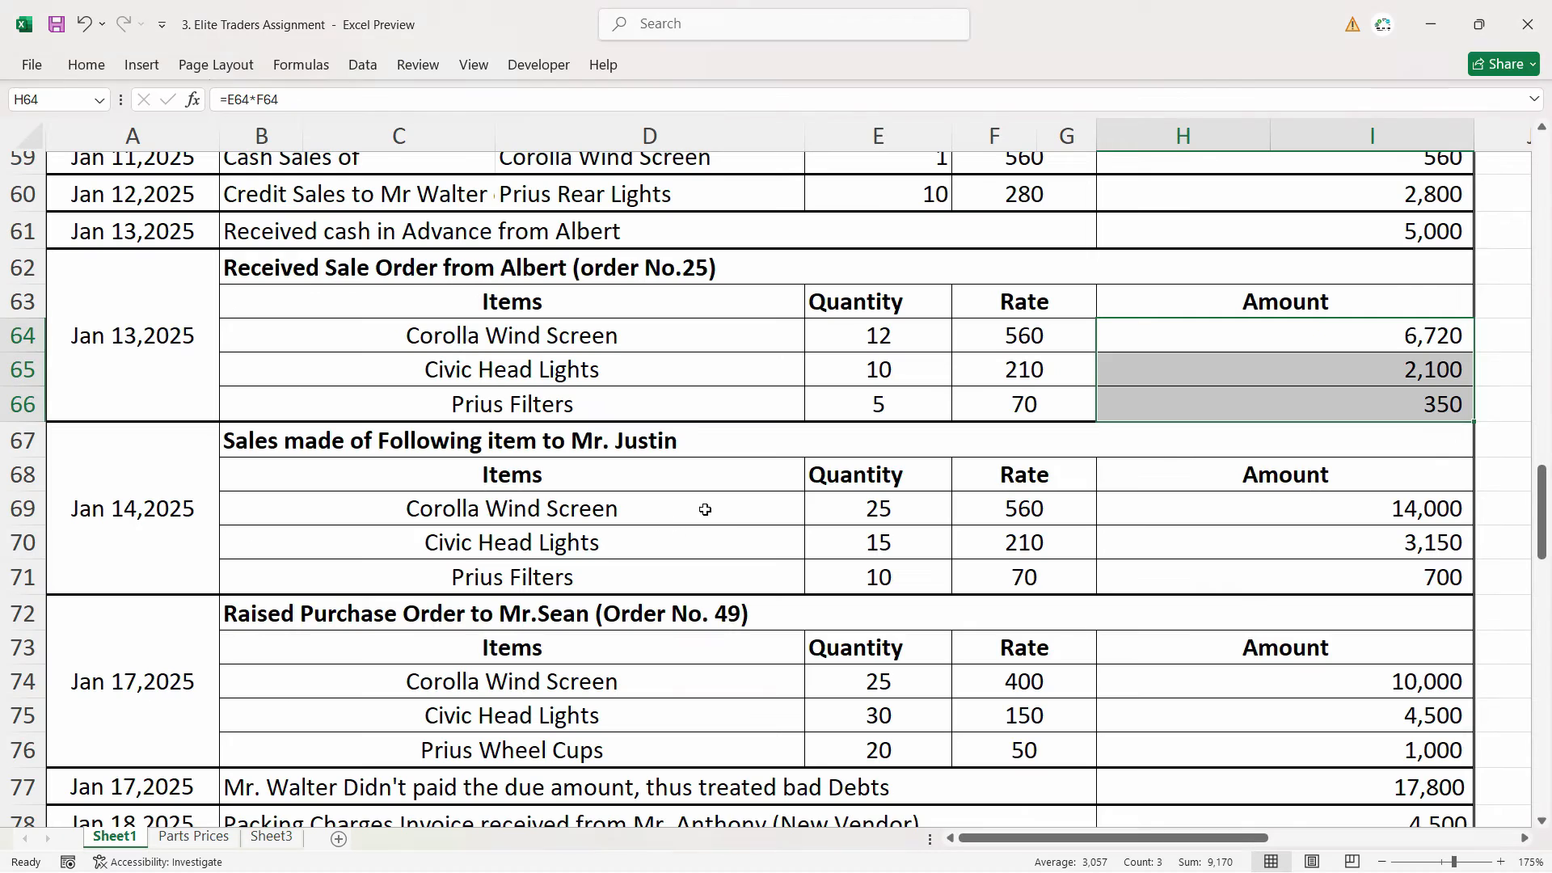
scroll(819, 507, up, 1)
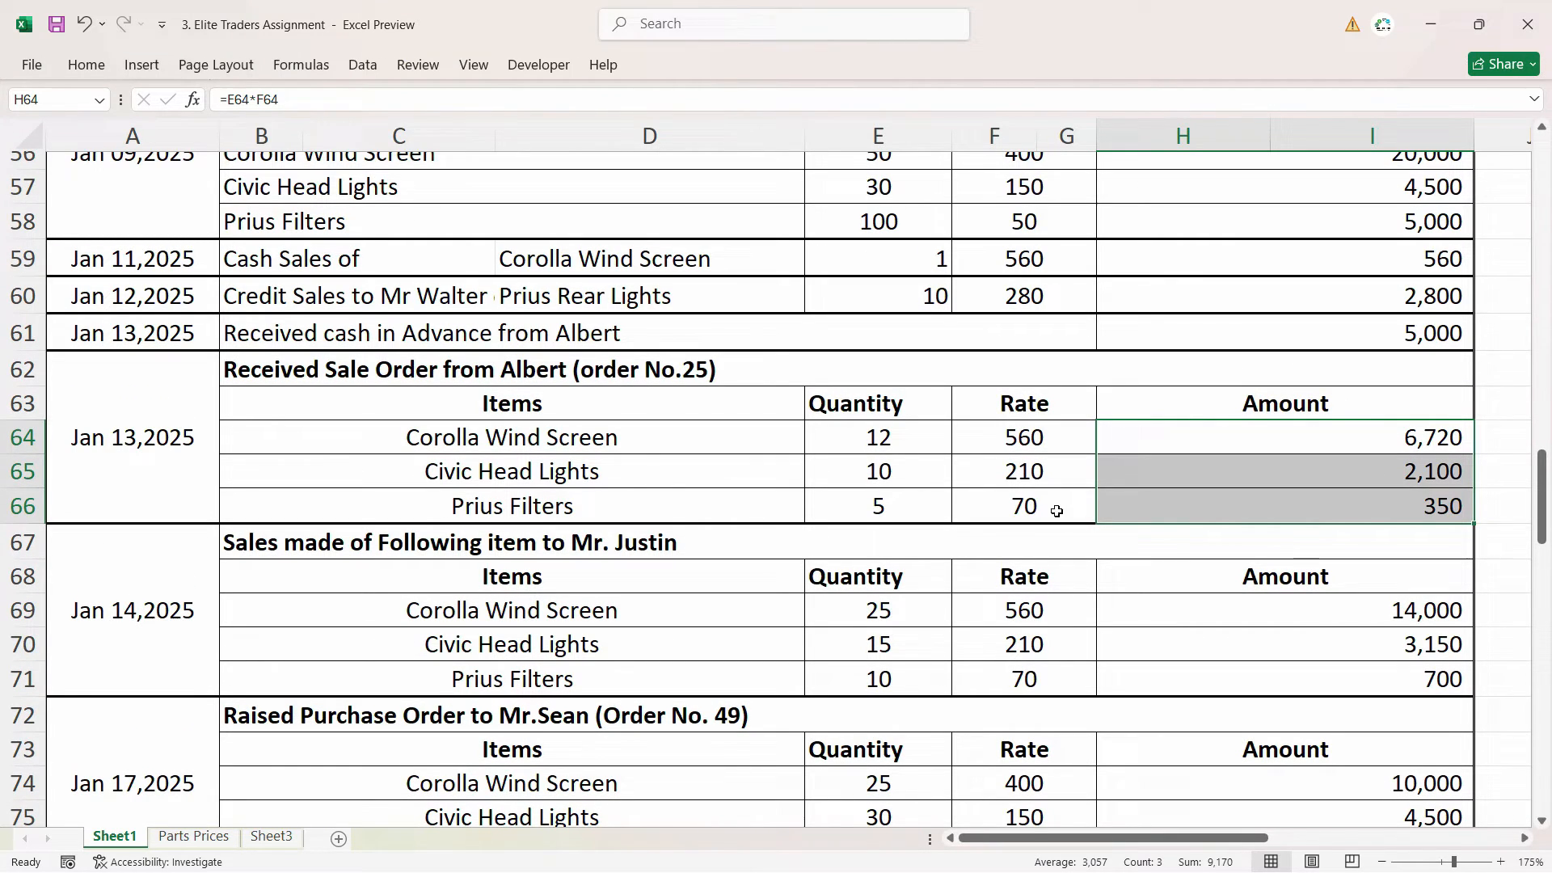
click(1410, 340)
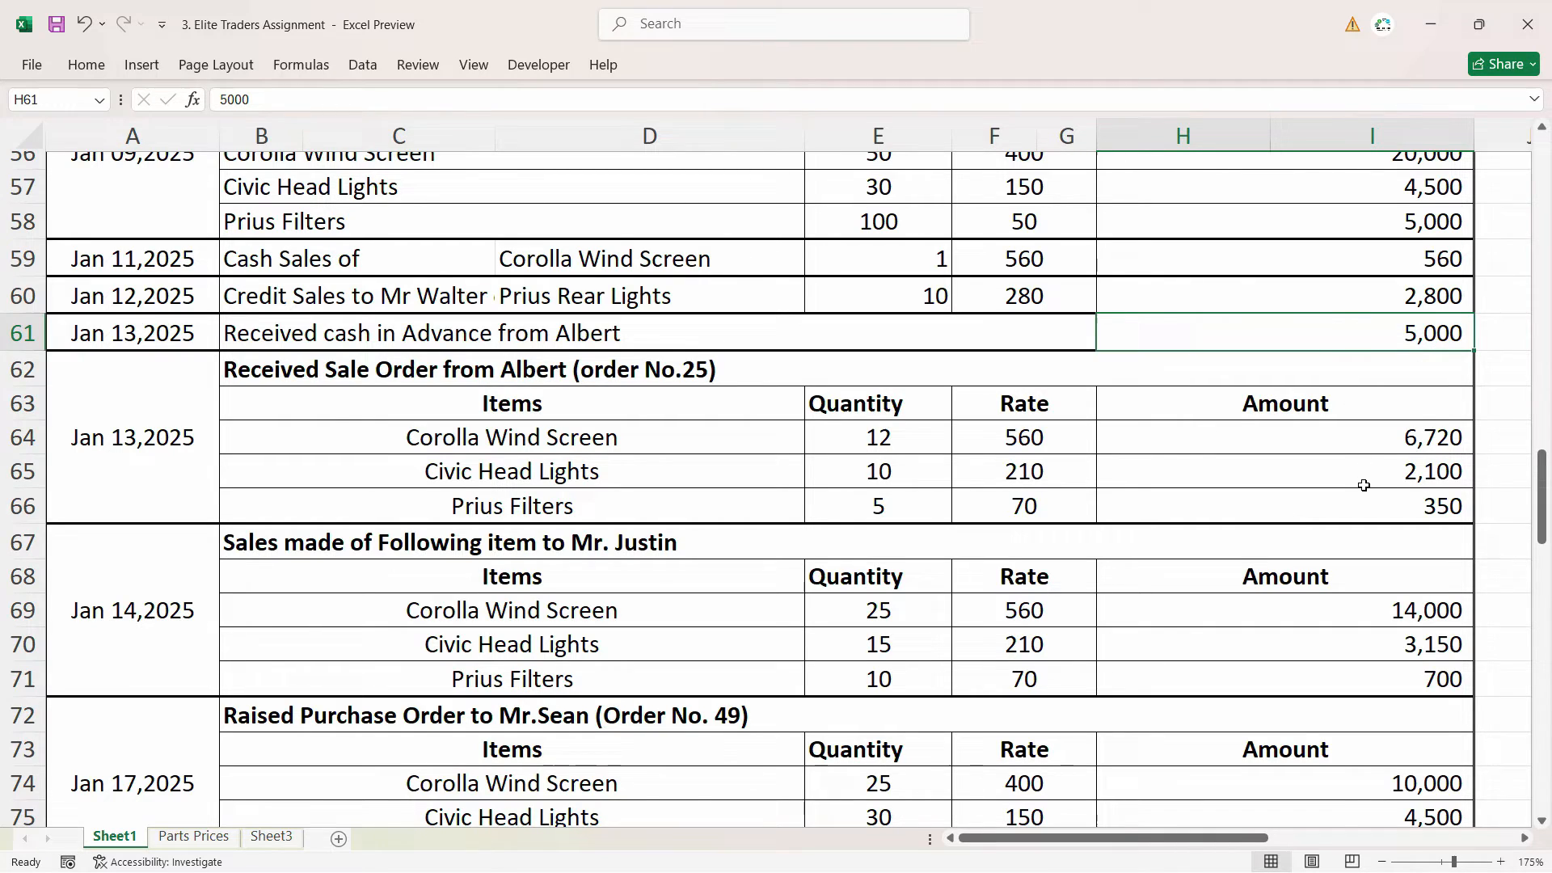
key(alt+Tab)
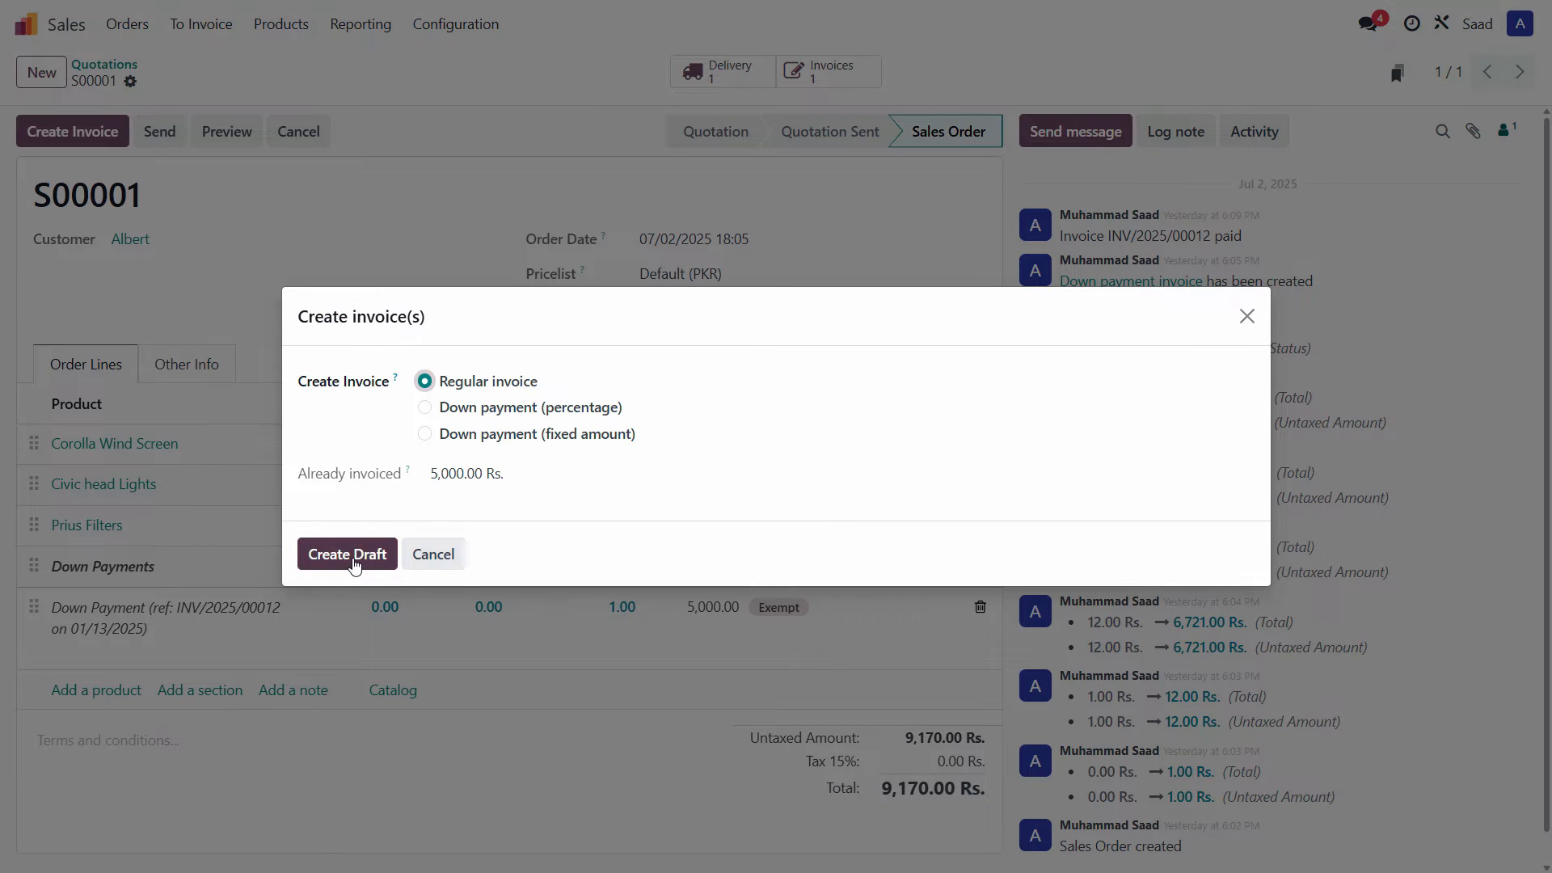
Step: Create the draft as a regular invoice and display its journal items
click(354, 556)
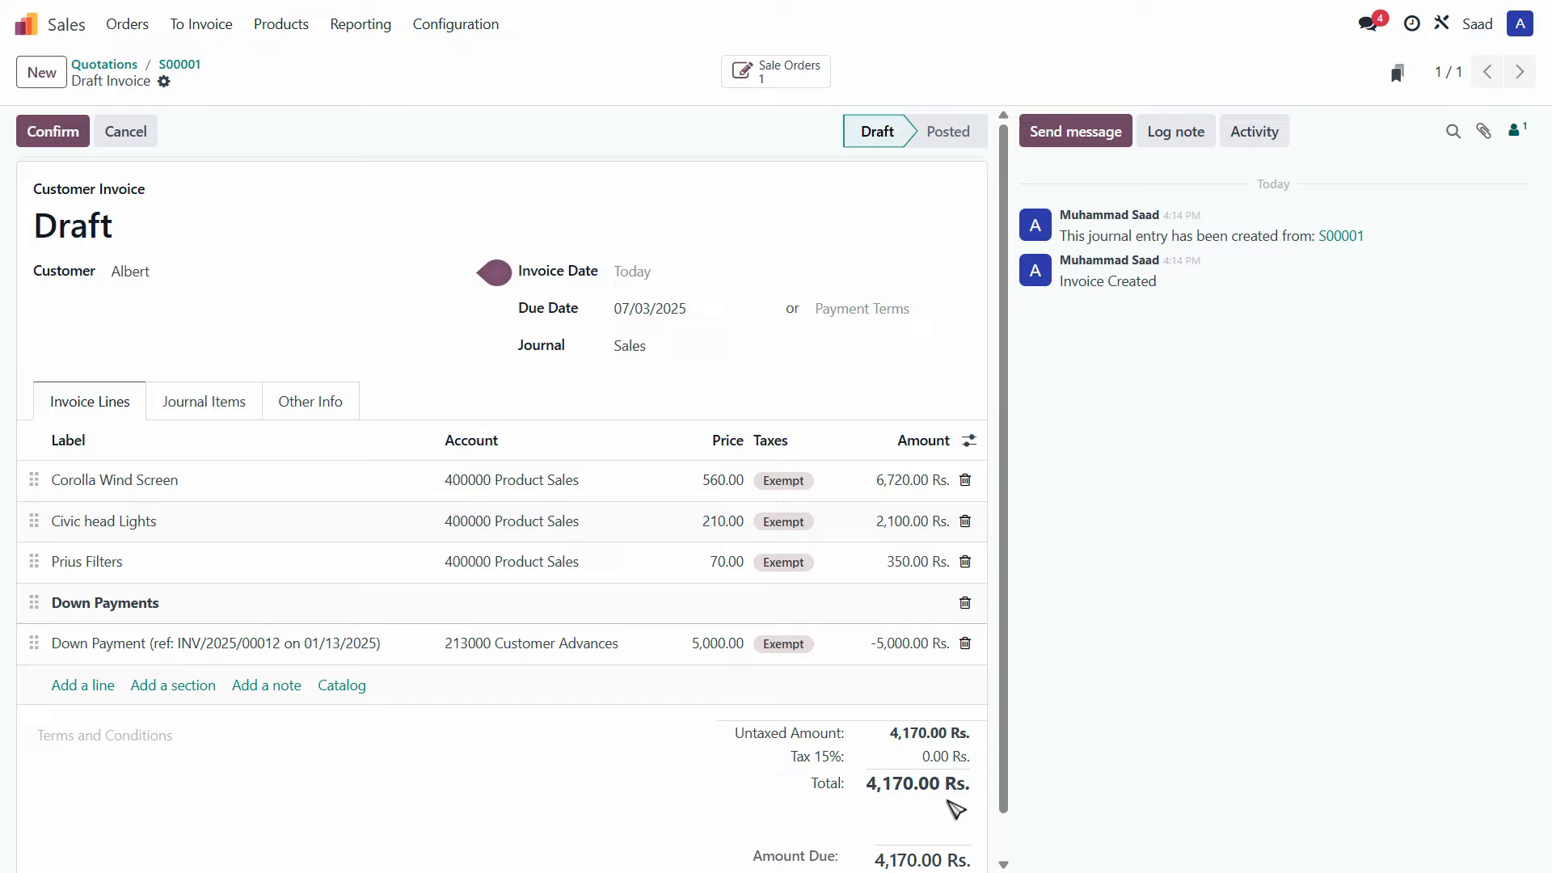
scroll(956, 808, down, 1)
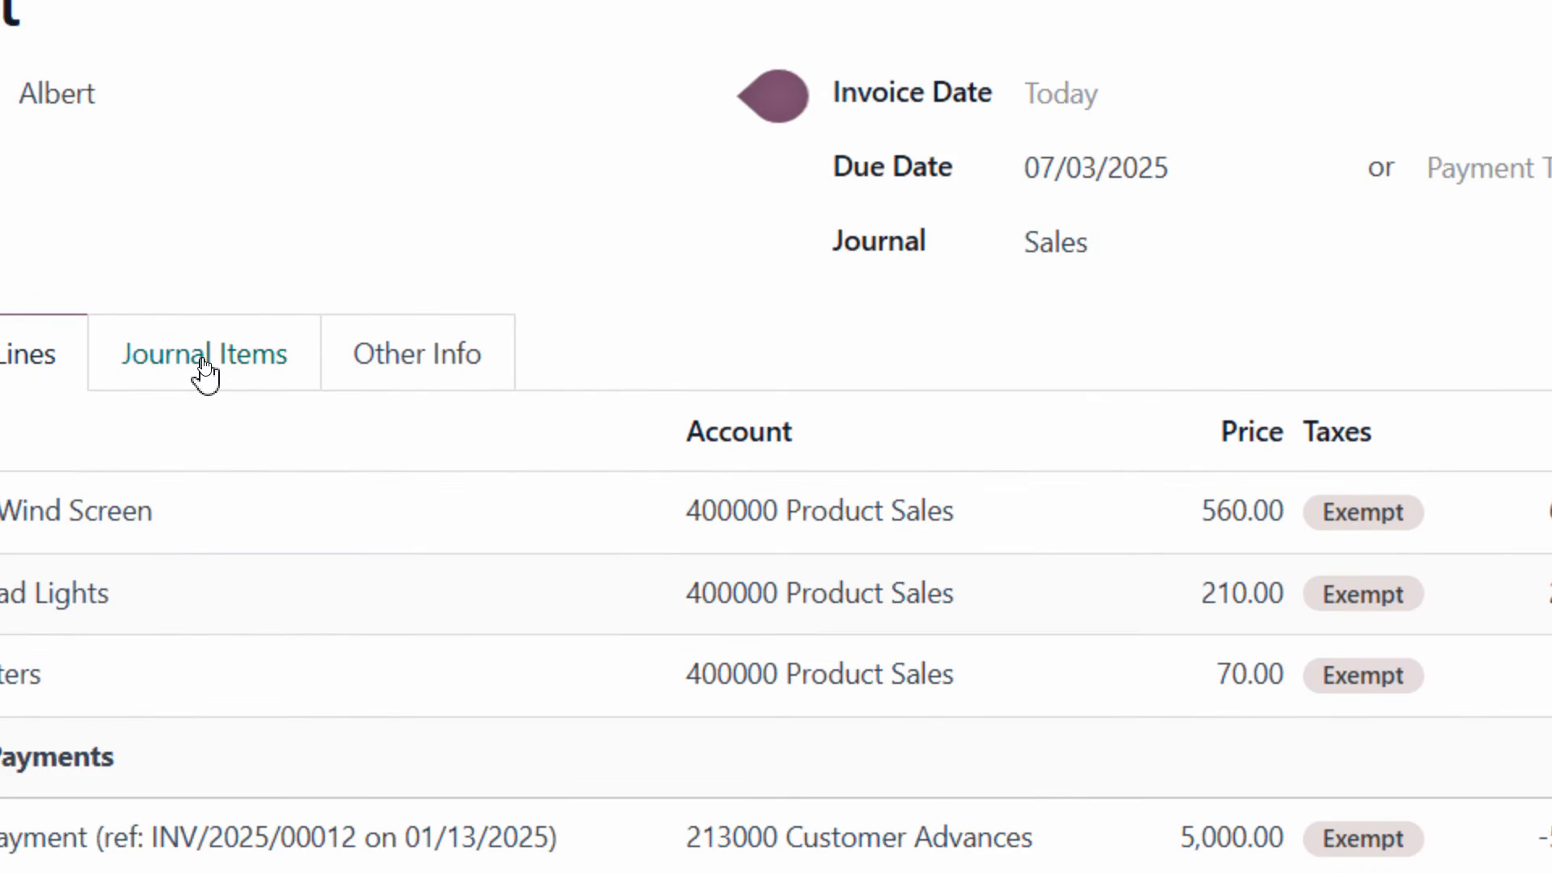
click(204, 362)
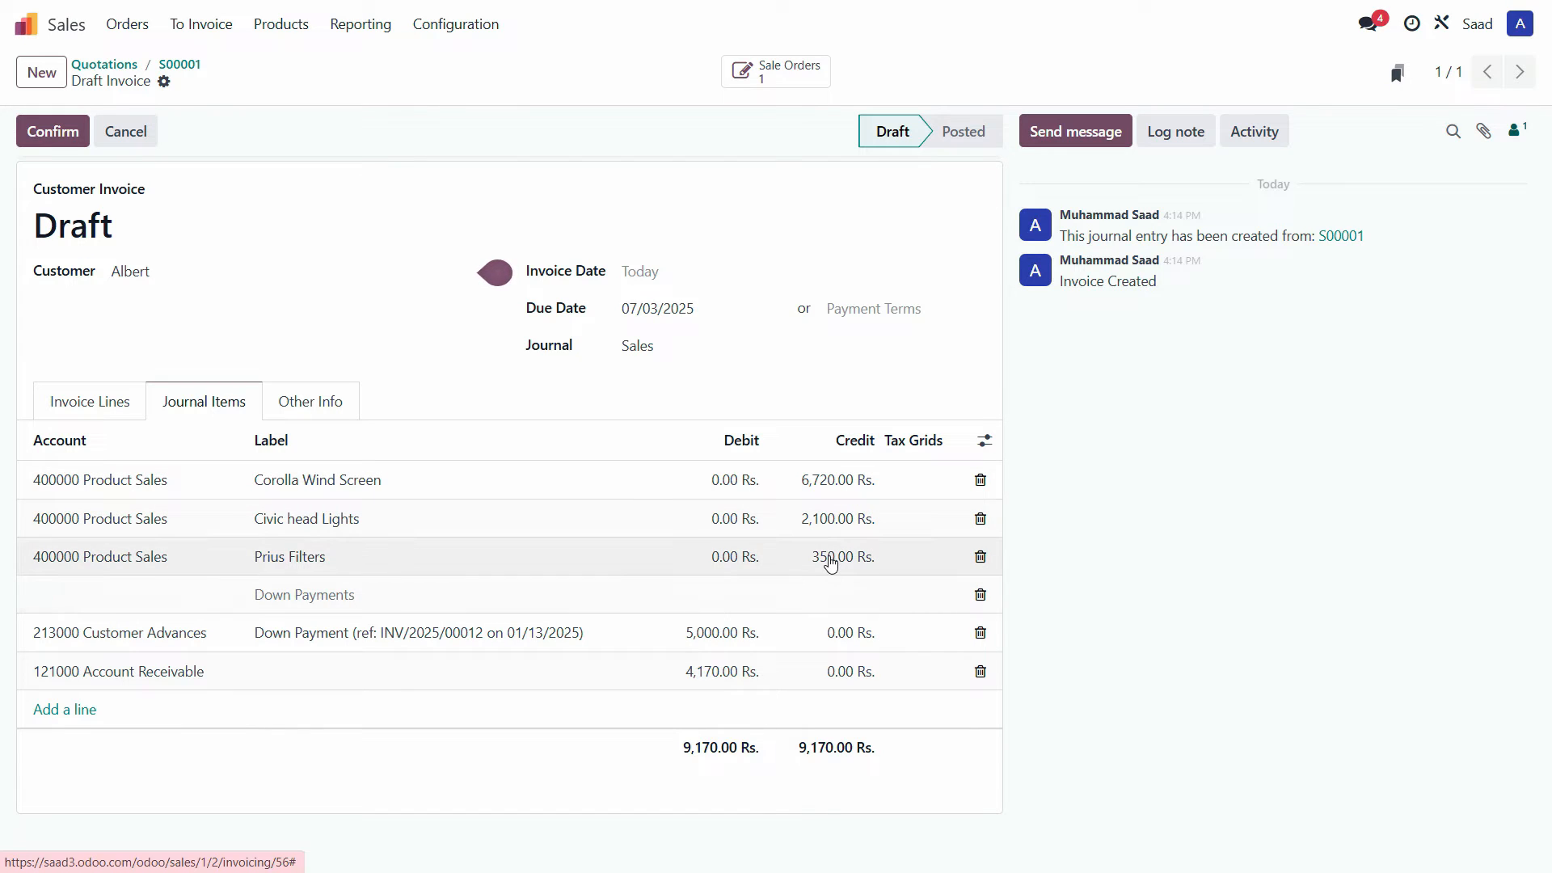
Step: Set the draft invoice's date to 01/19/2025
click(676, 278)
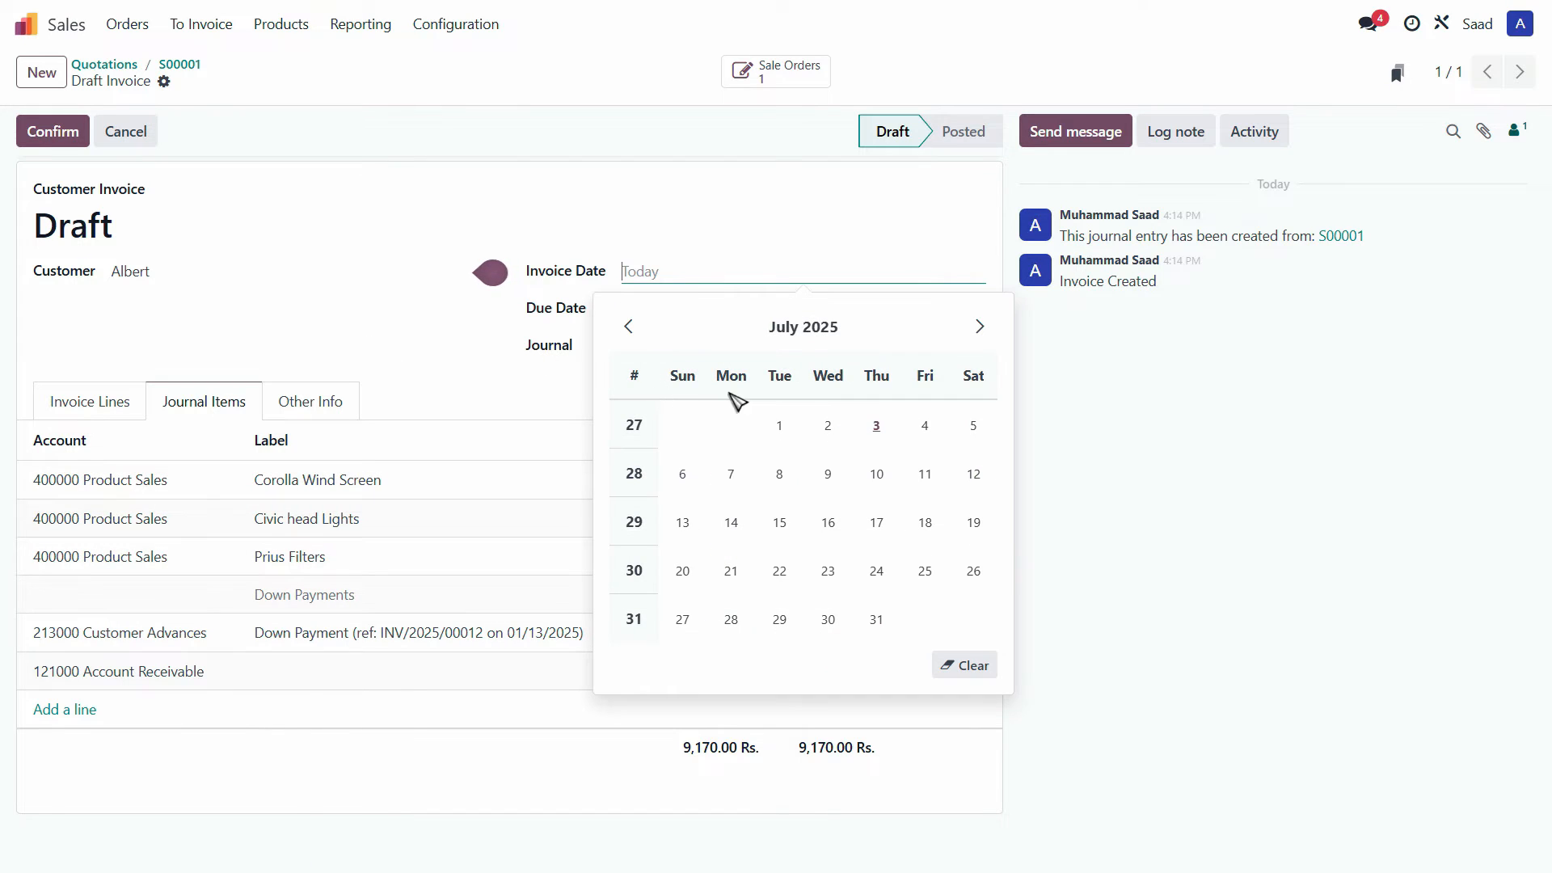
click(832, 341)
click(653, 400)
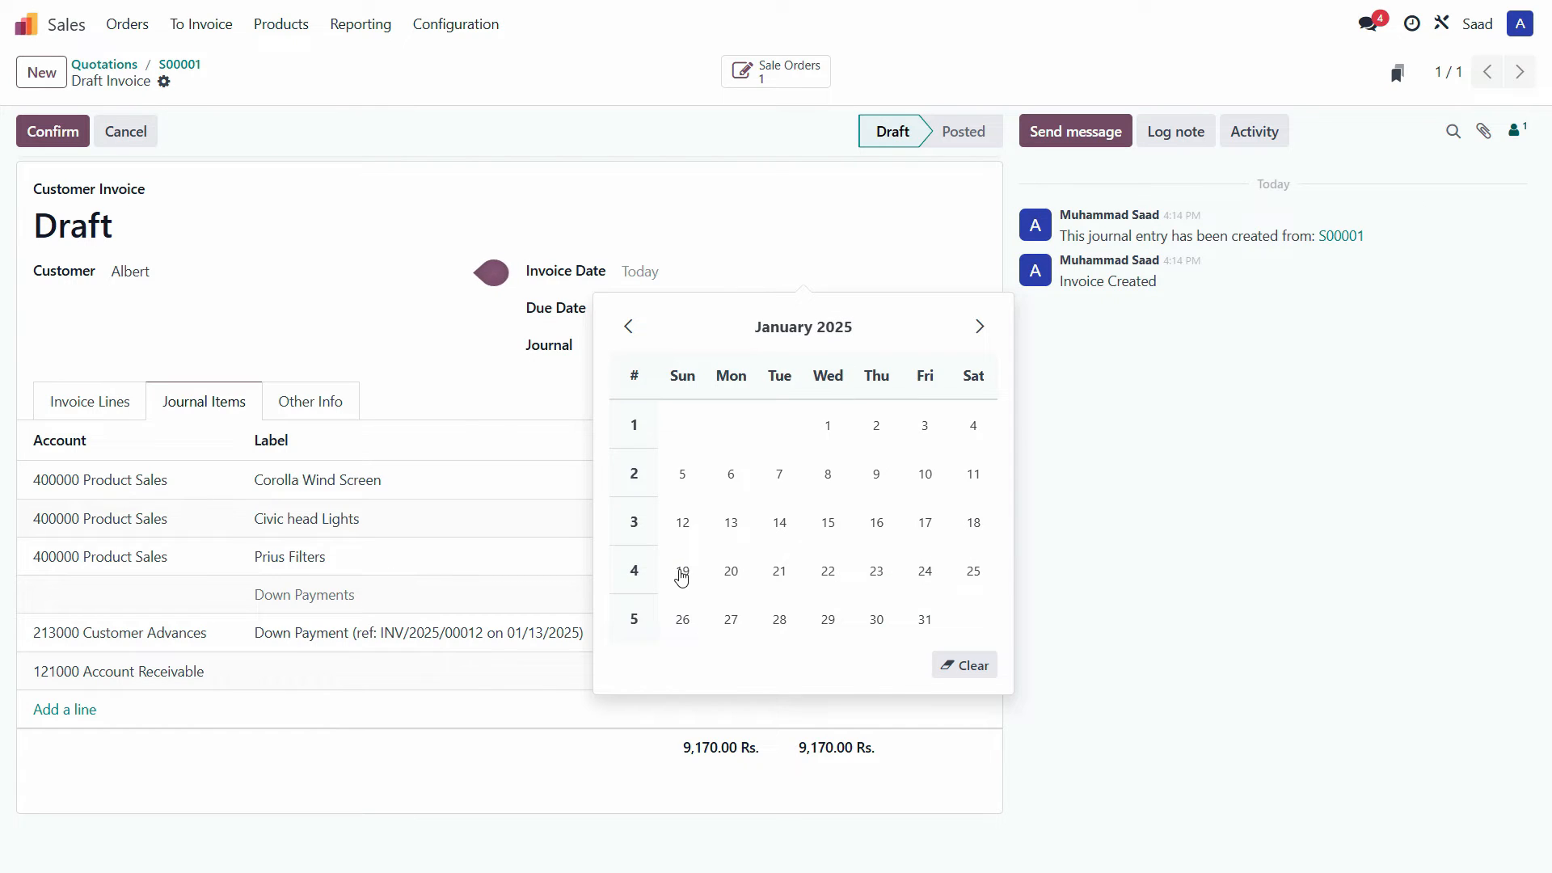
click(682, 572)
Step: Set the draft invoice's payment terms to 15 Days and its journal to Sales
click(688, 313)
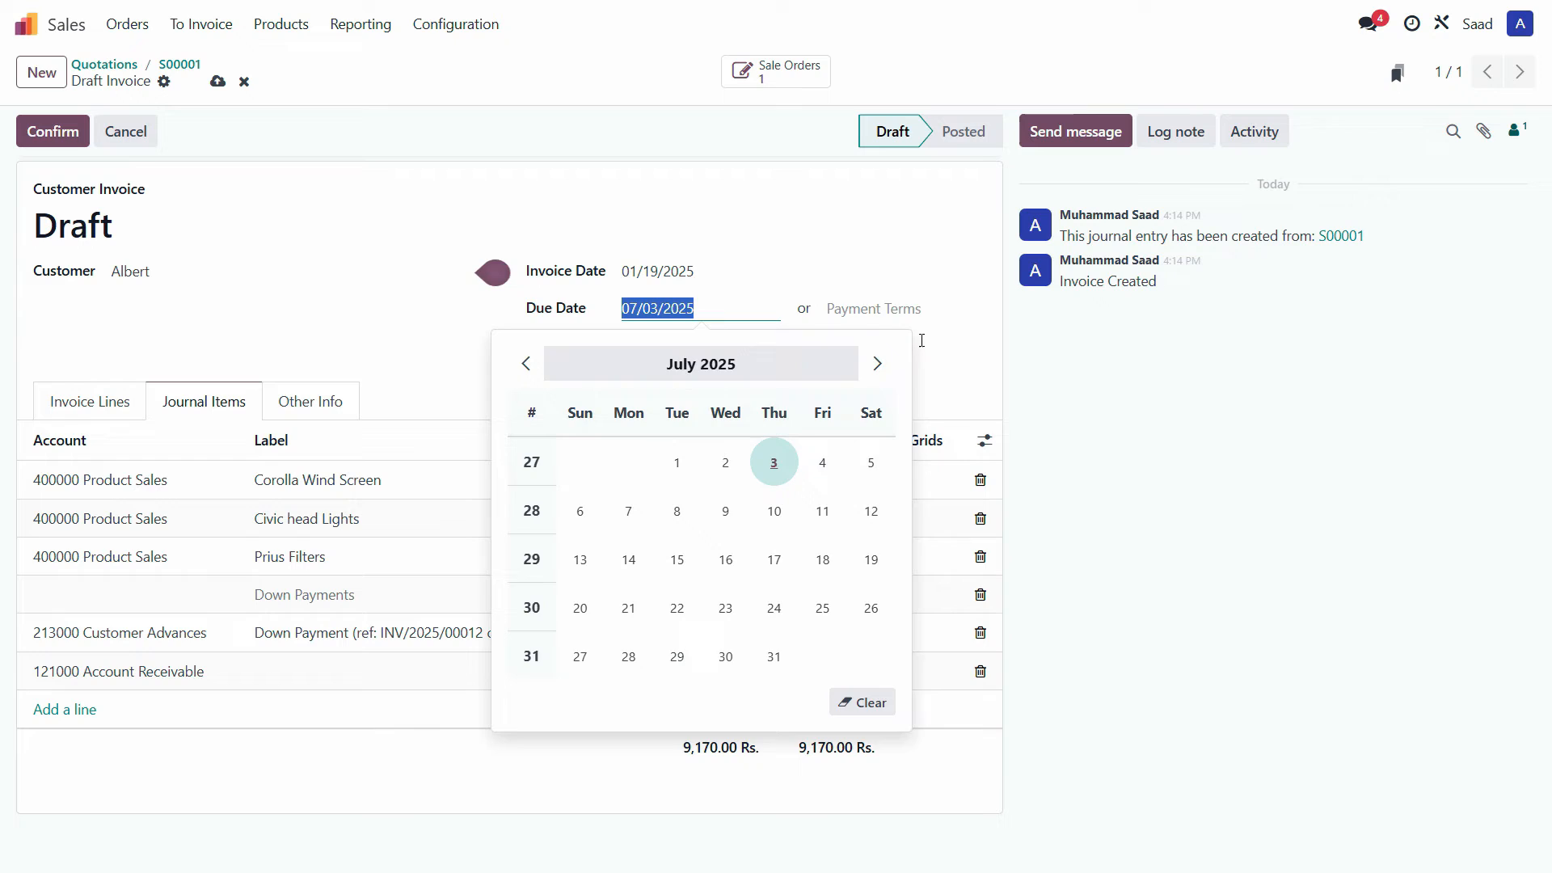
click(873, 309)
click(873, 370)
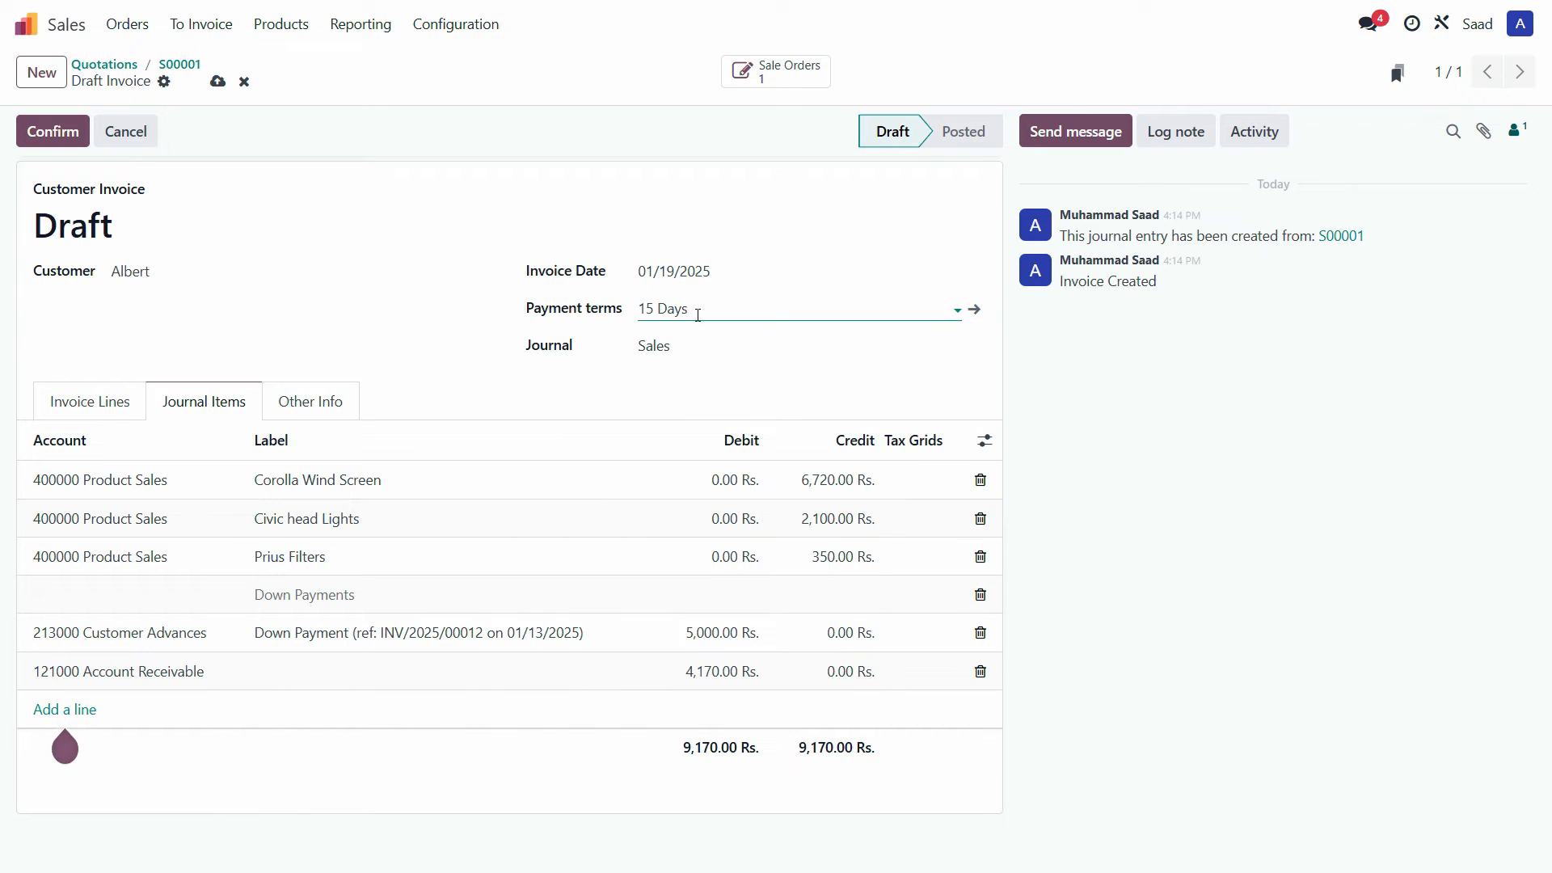
click(681, 350)
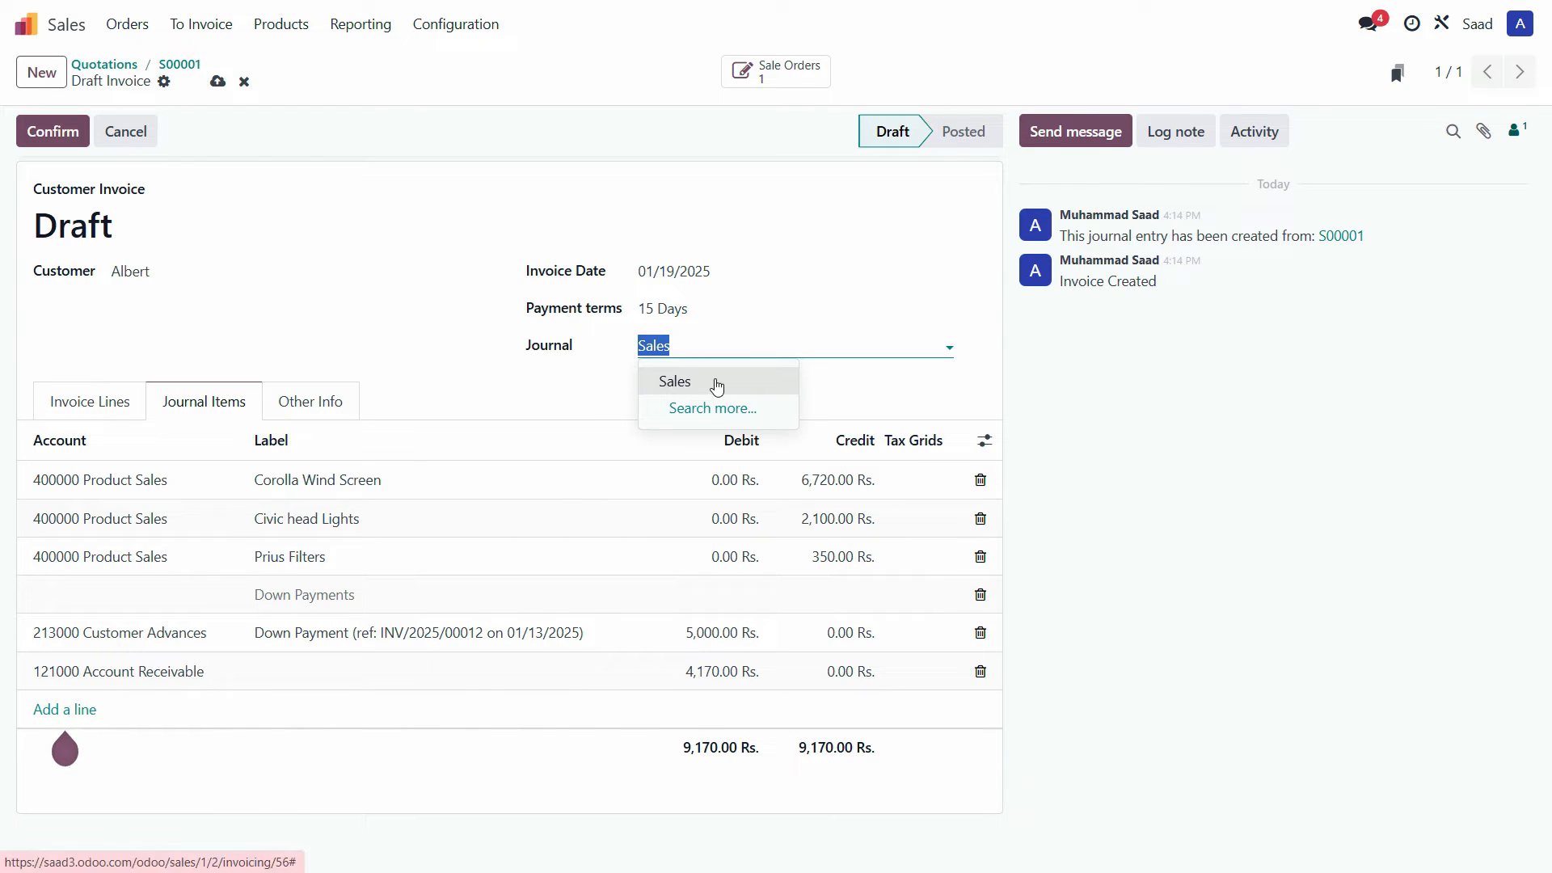
click(711, 380)
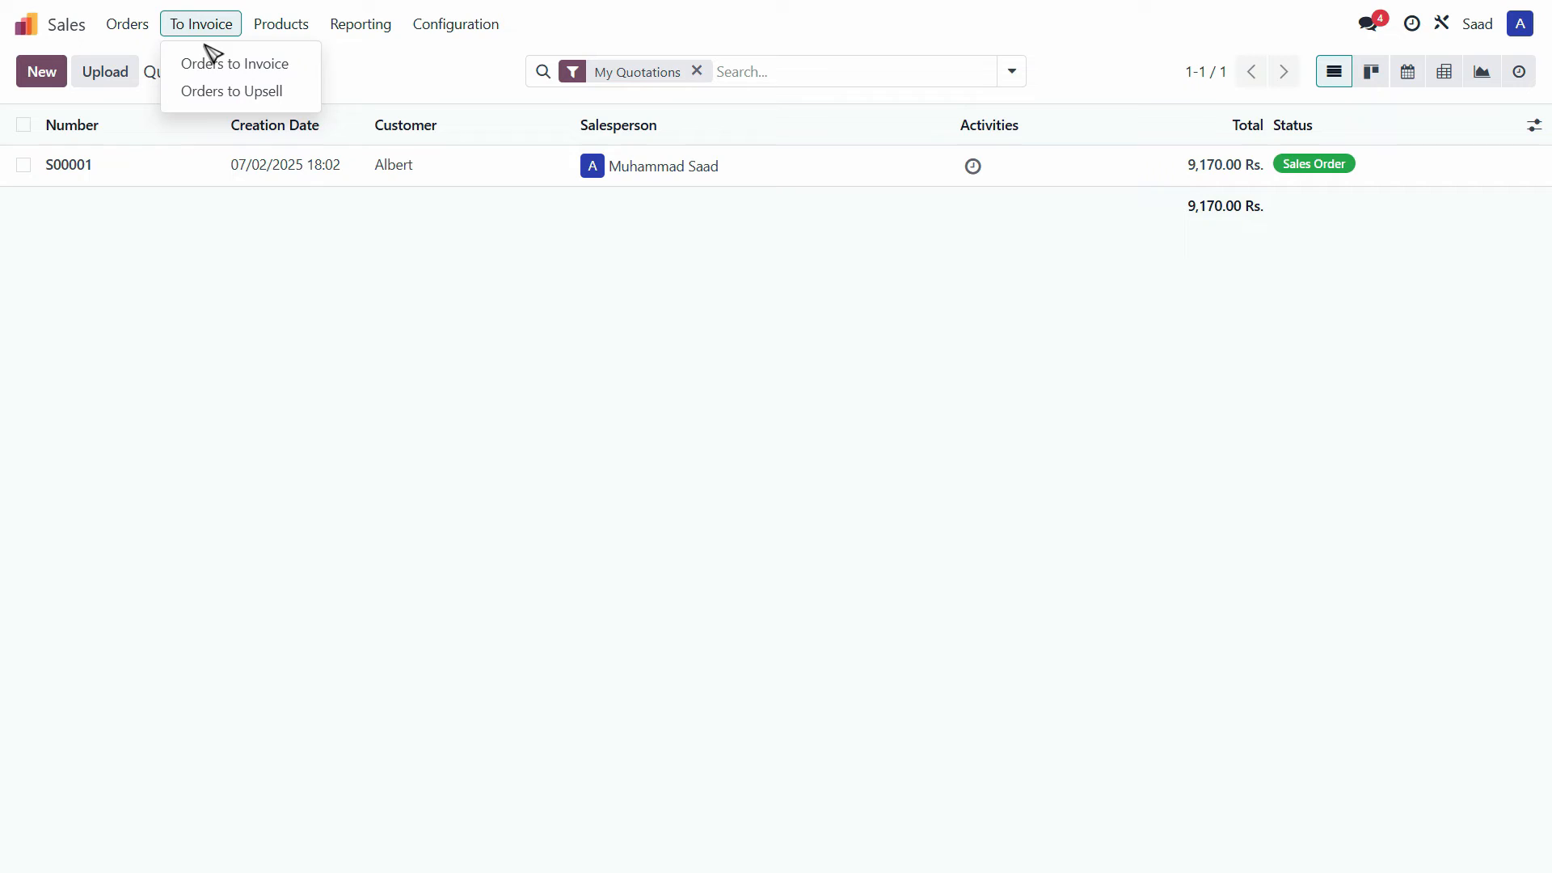
Step: Check the sales order's invoice status in the Sales Orders list and examine the invoices linked to it
click(212, 62)
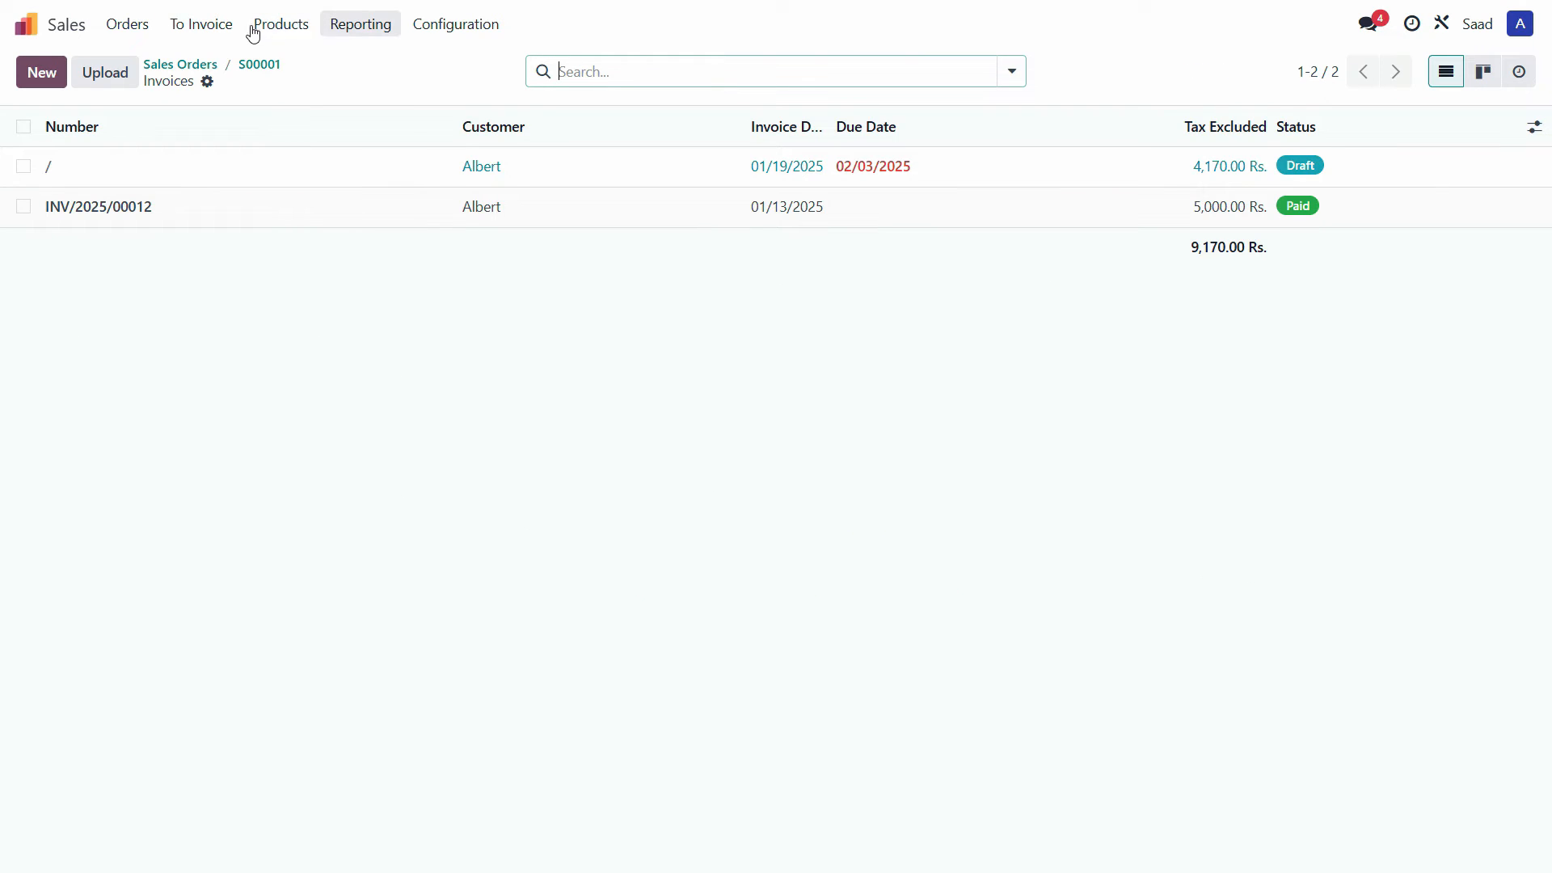
click(287, 26)
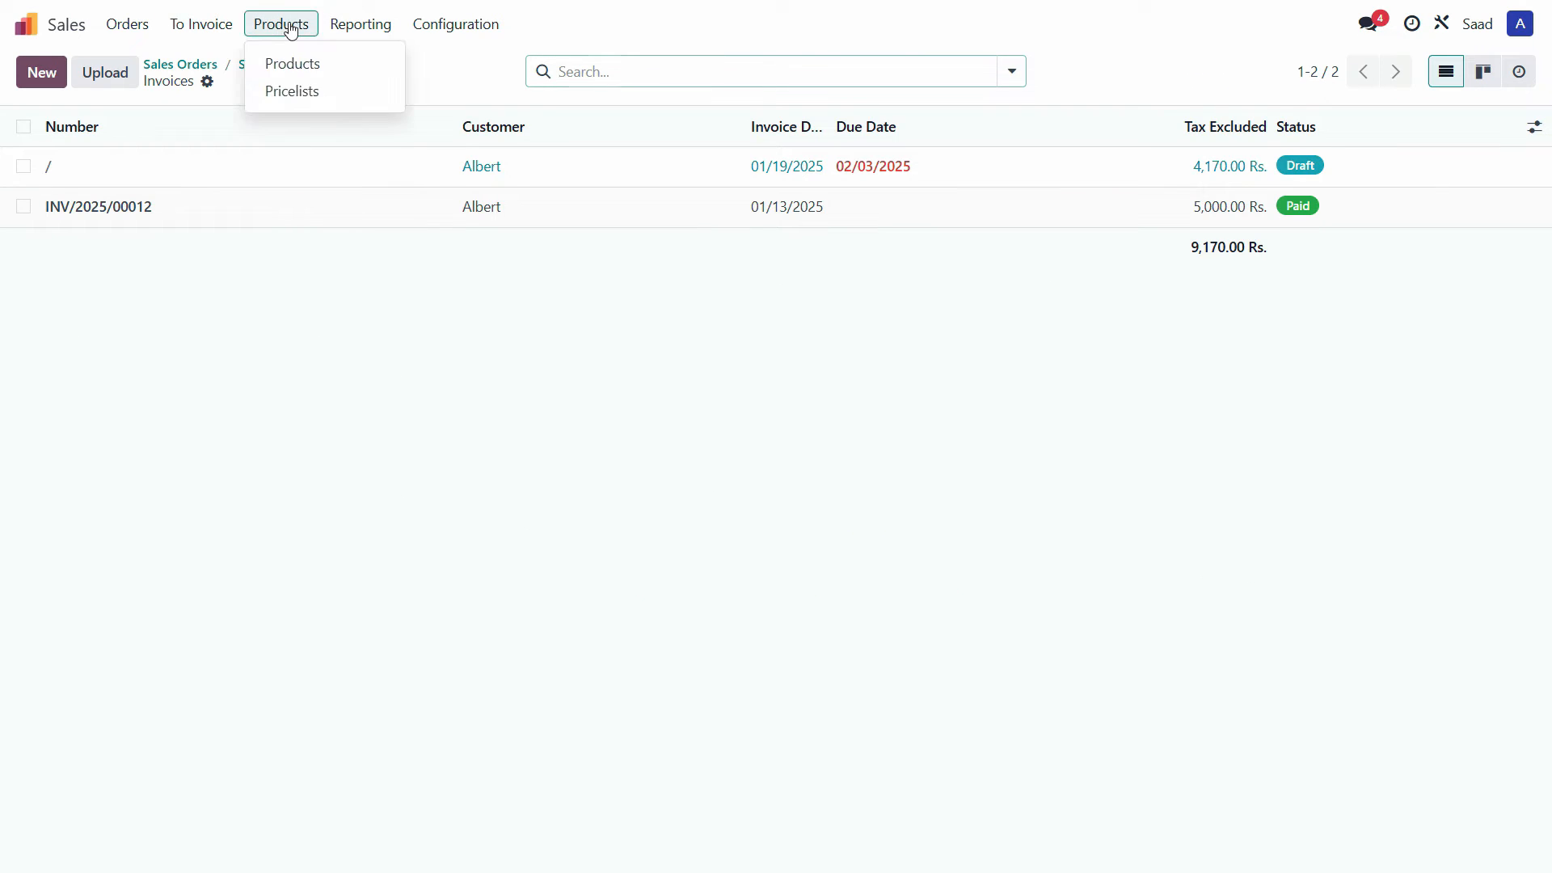
mouse_move(136, 41)
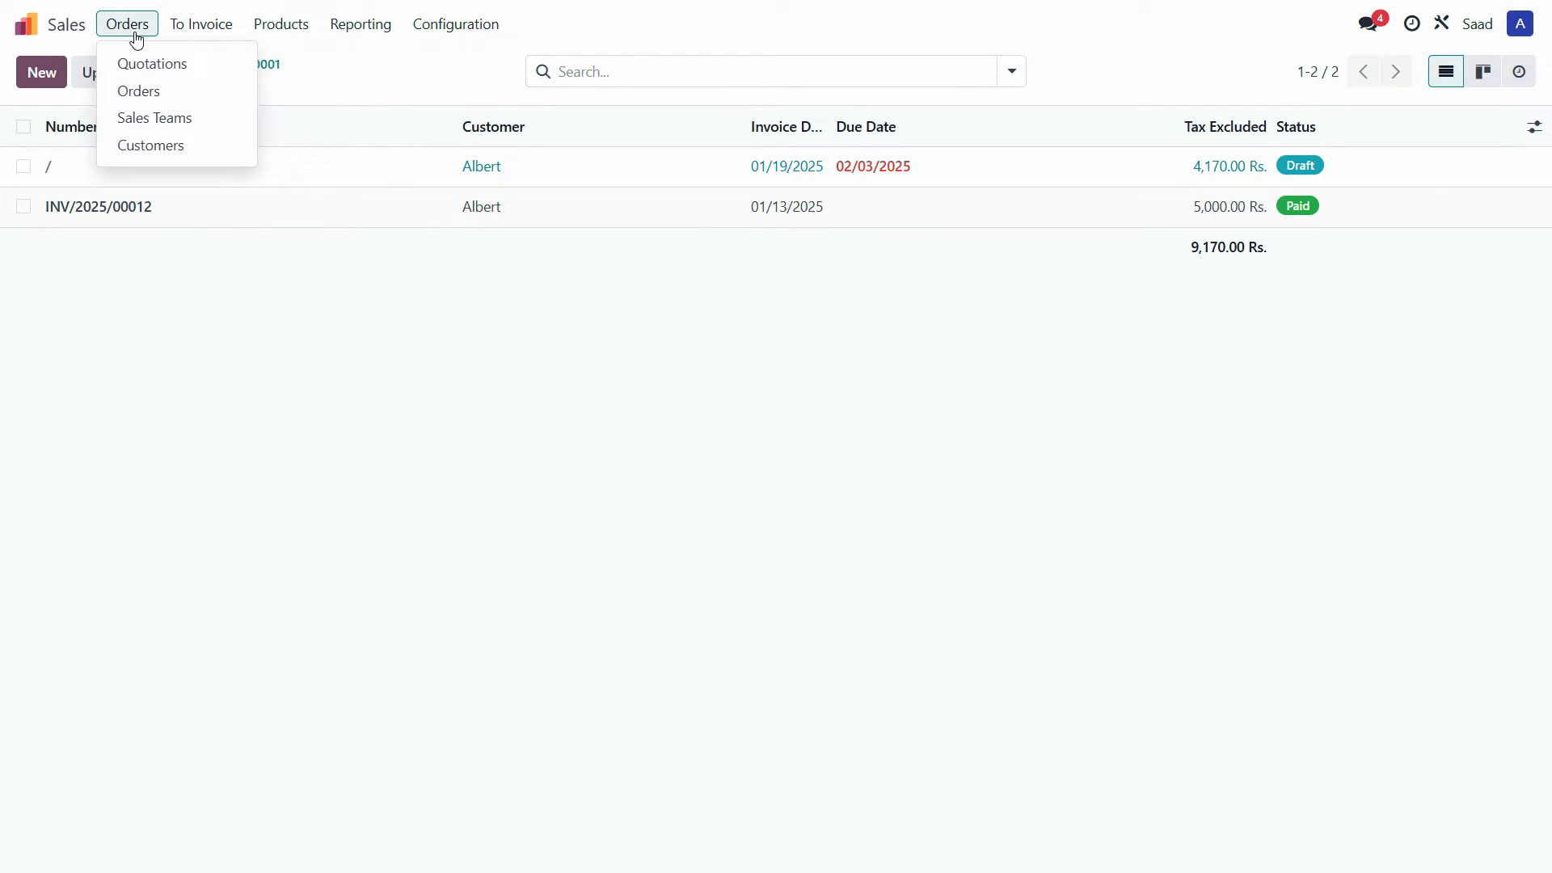
click(142, 91)
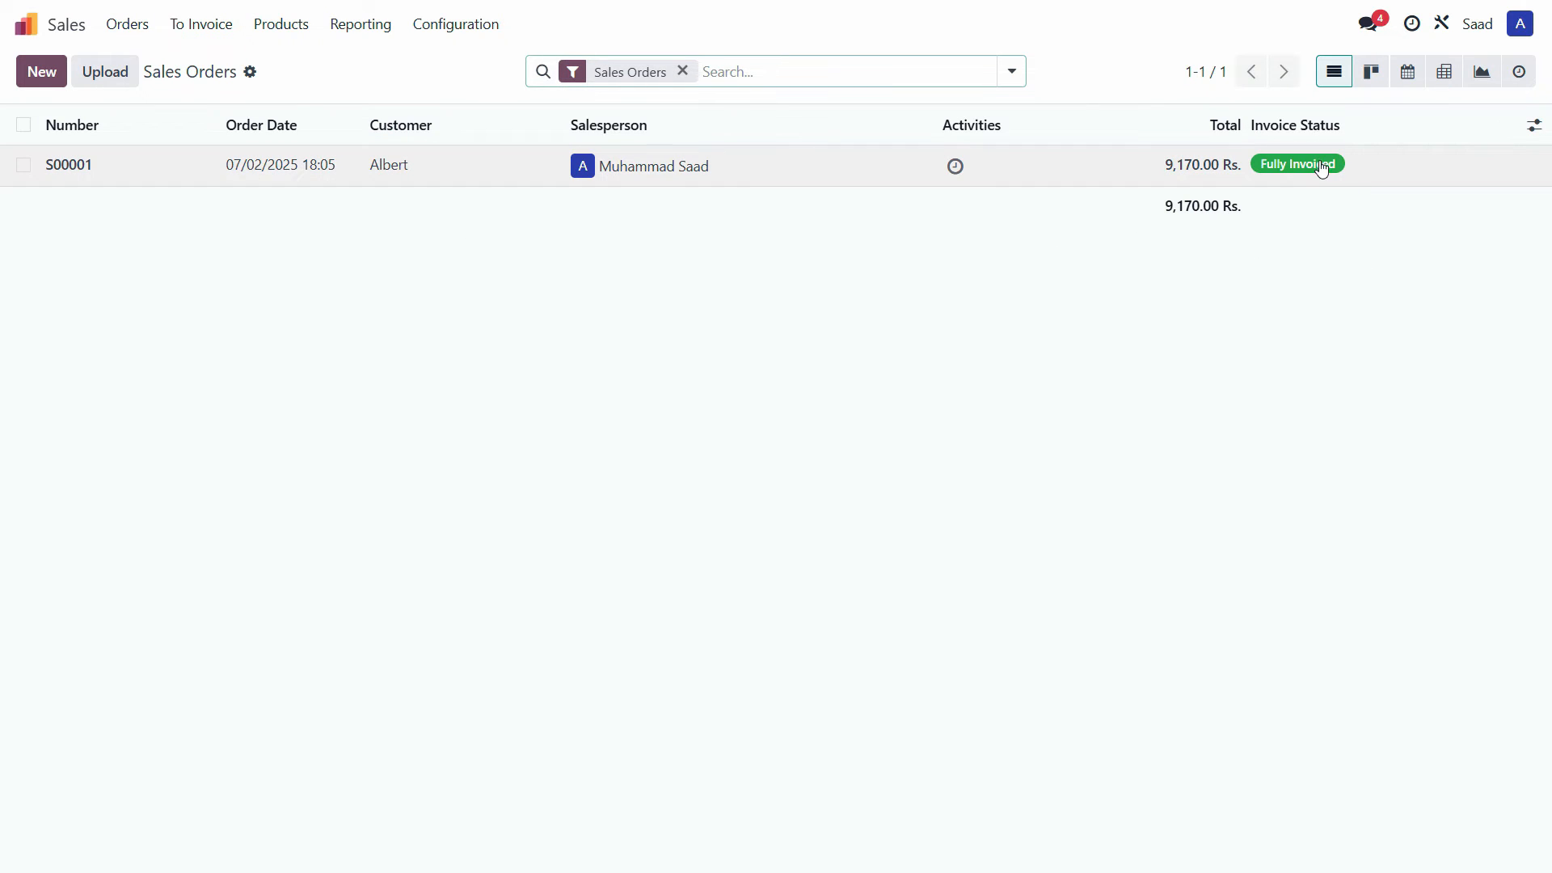
click(955, 167)
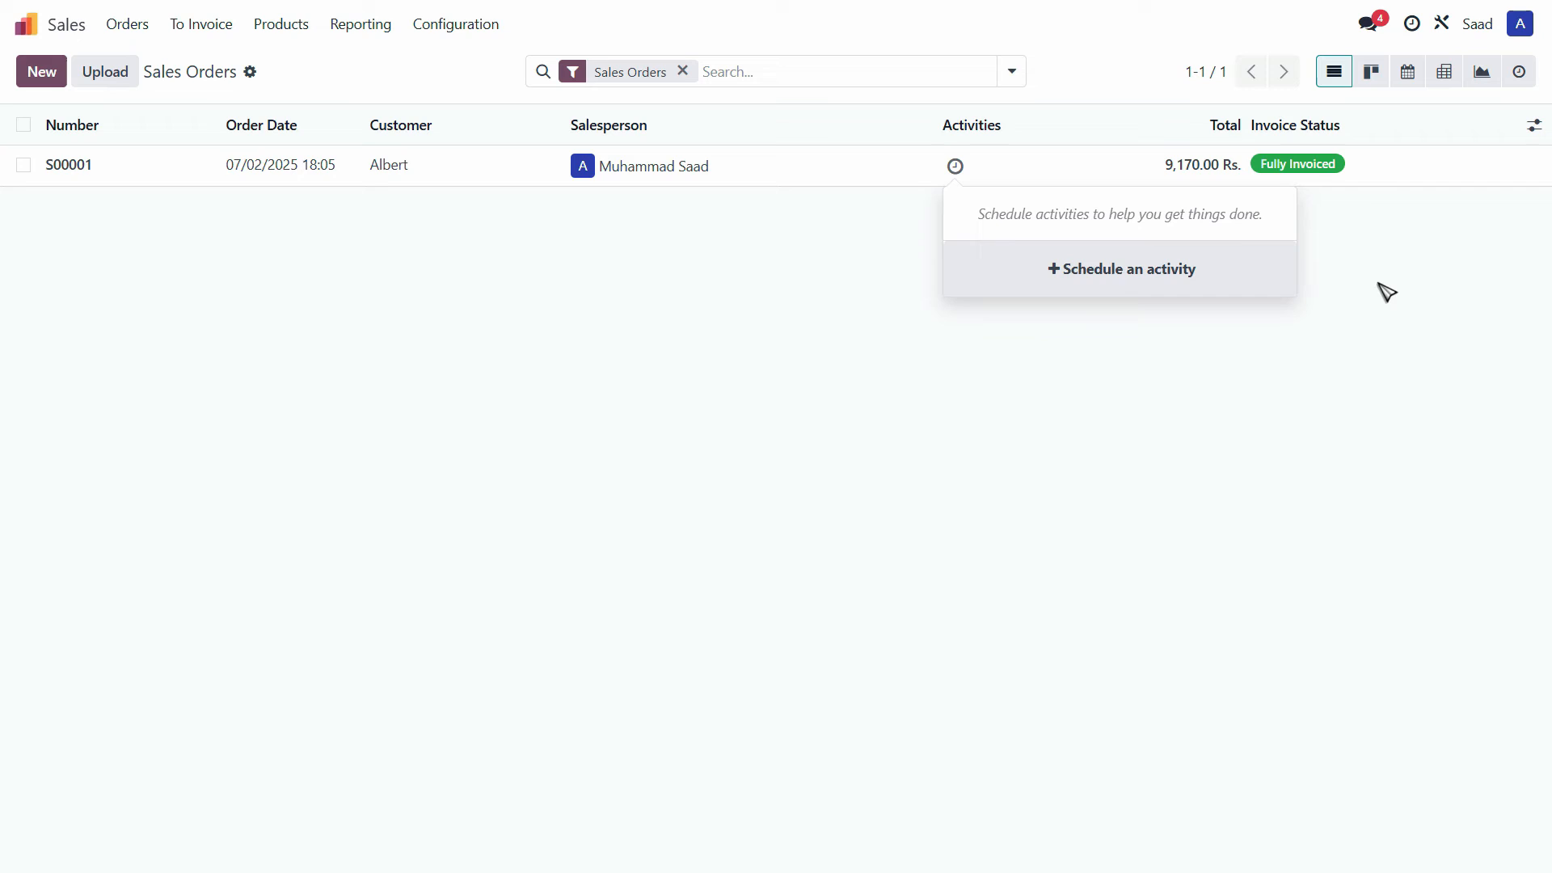
click(677, 171)
click(796, 179)
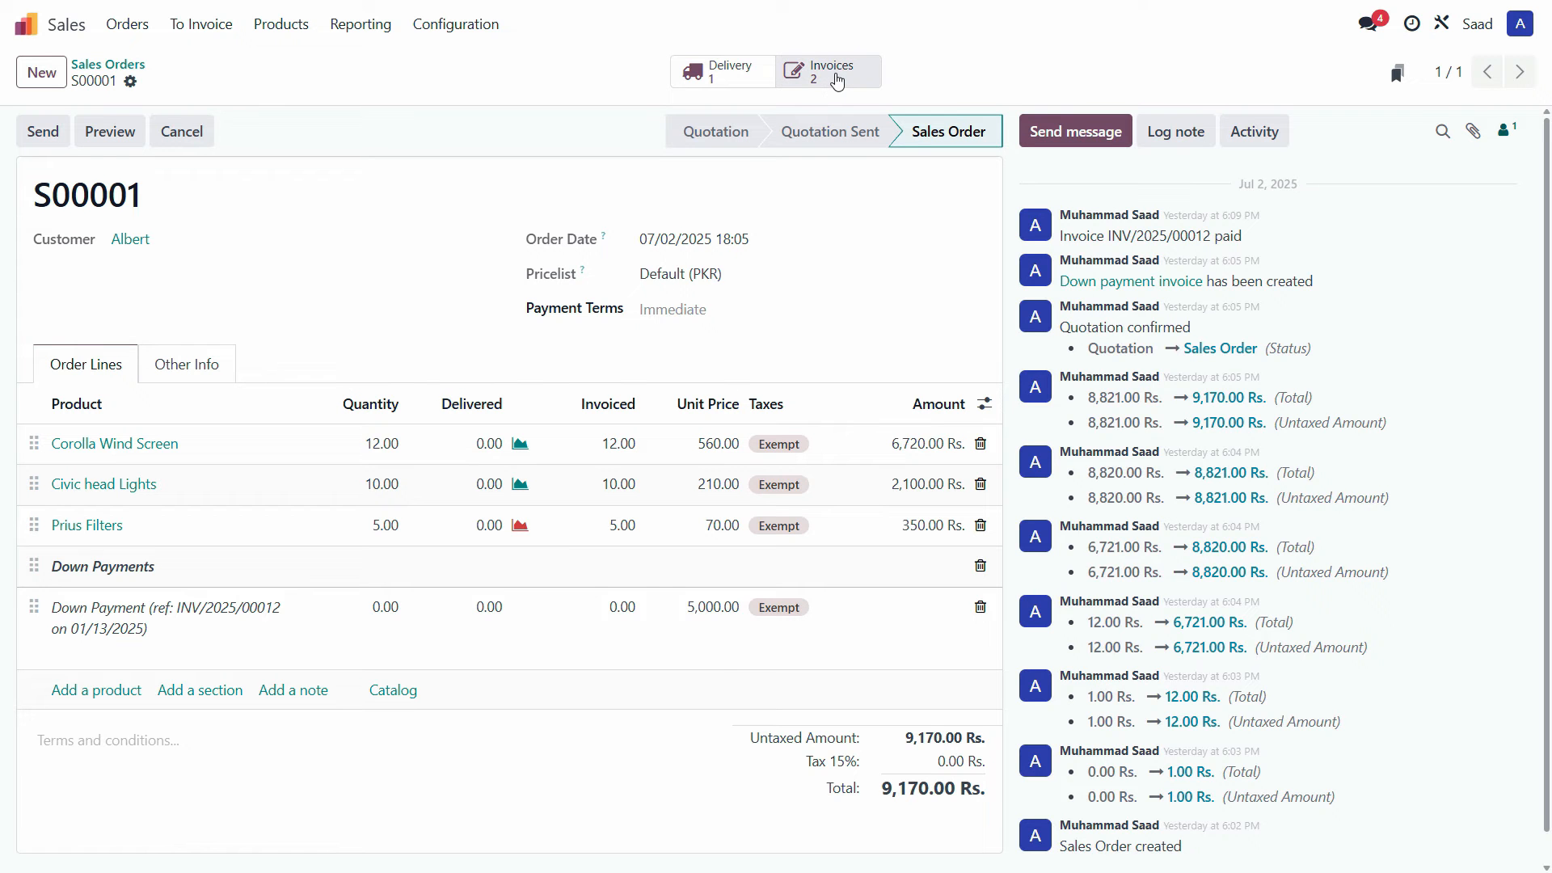
click(839, 81)
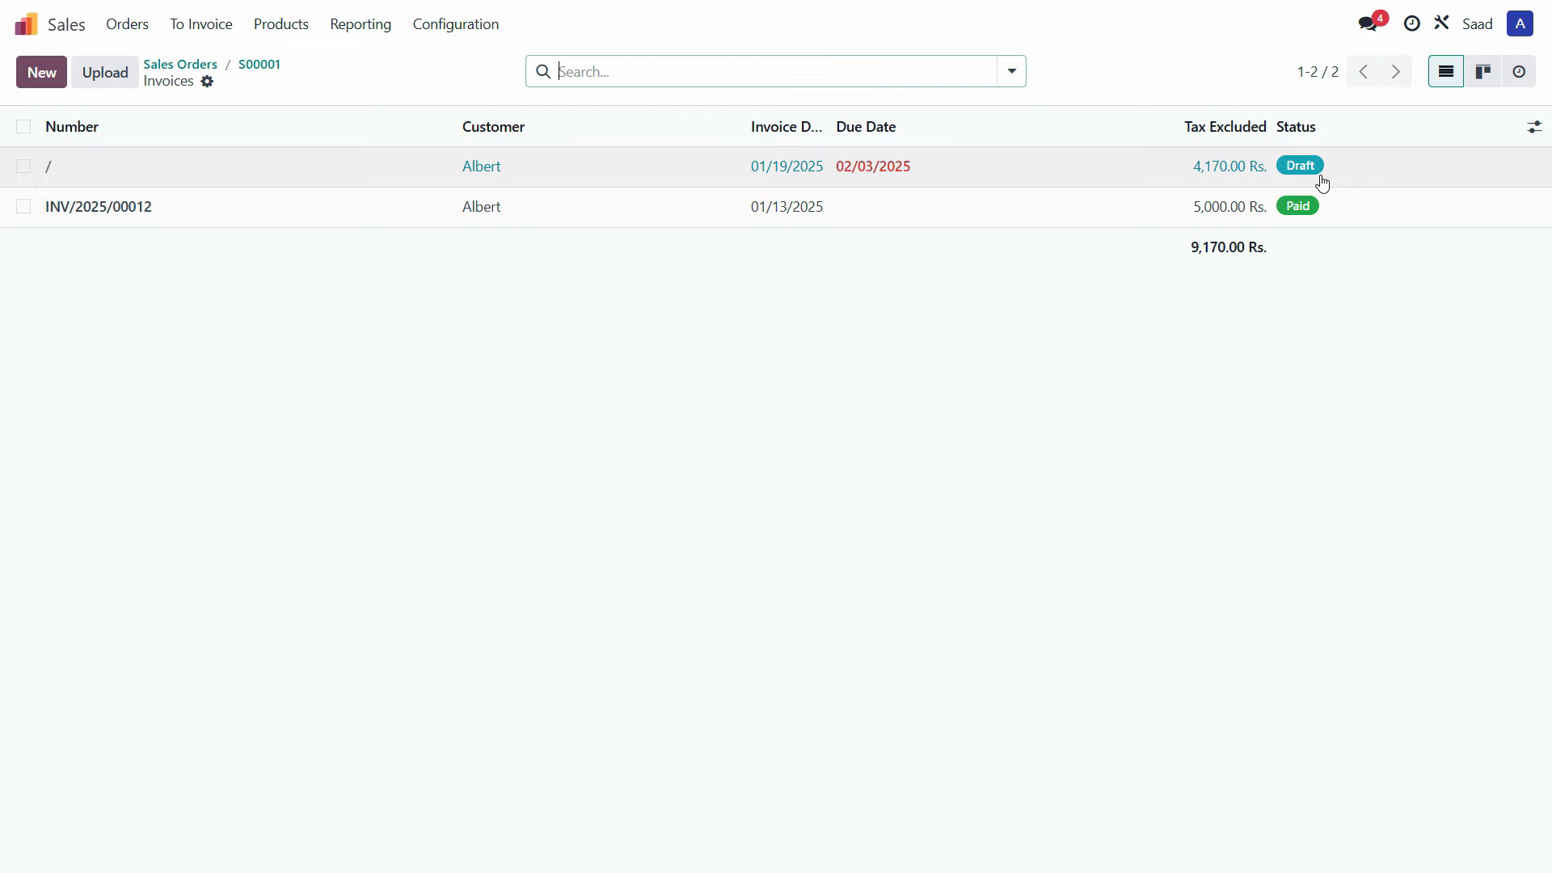
Step: Open the Profit and Loss report in the Accounting app and review the 2025 revenue and costs
click(25, 32)
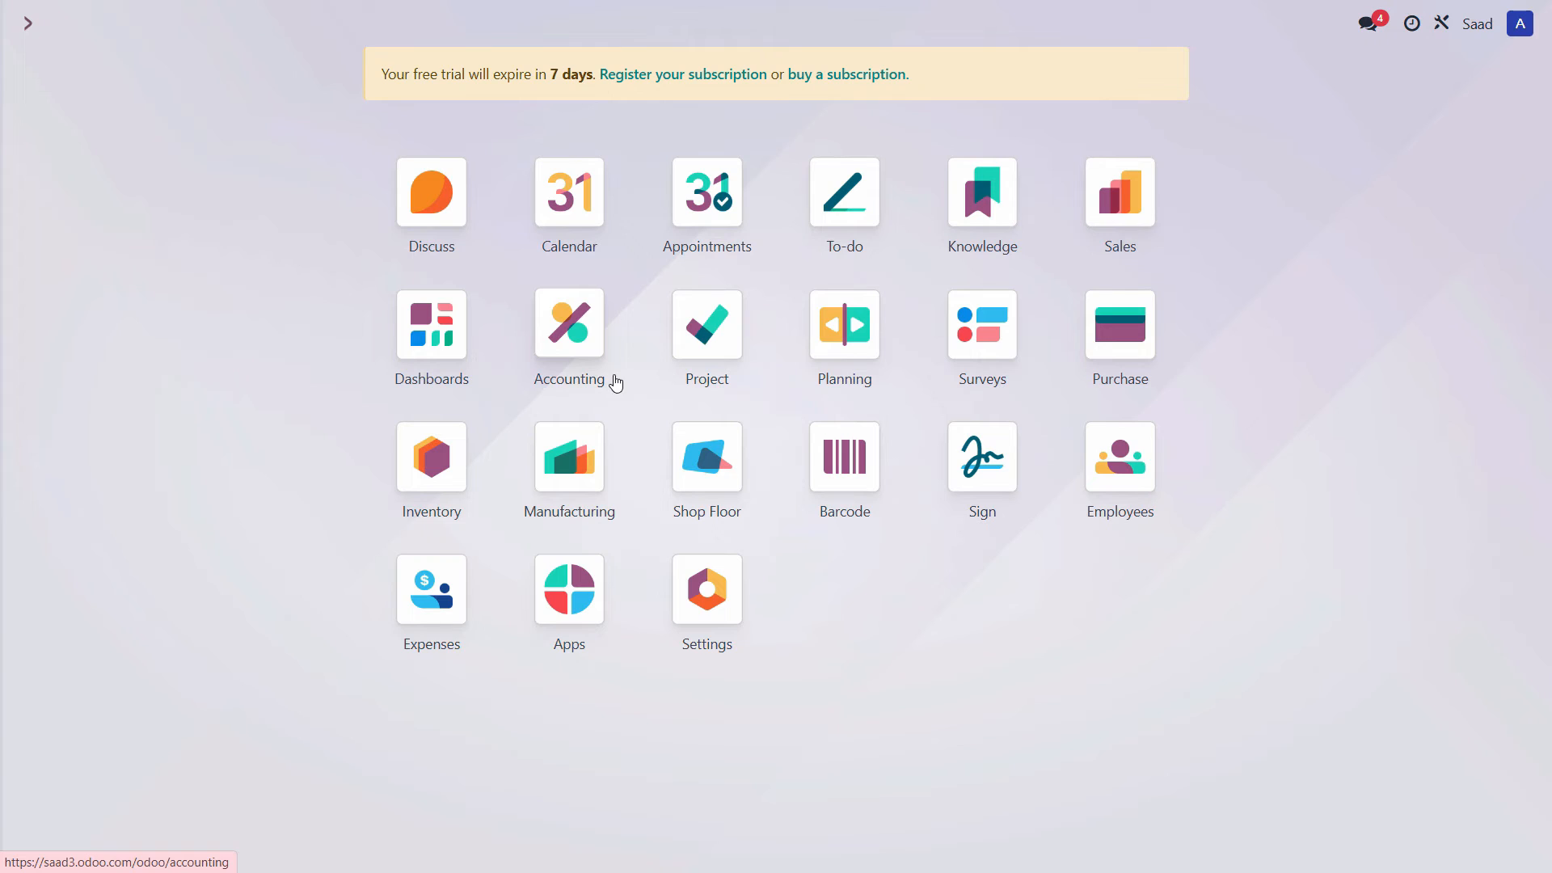
click(569, 334)
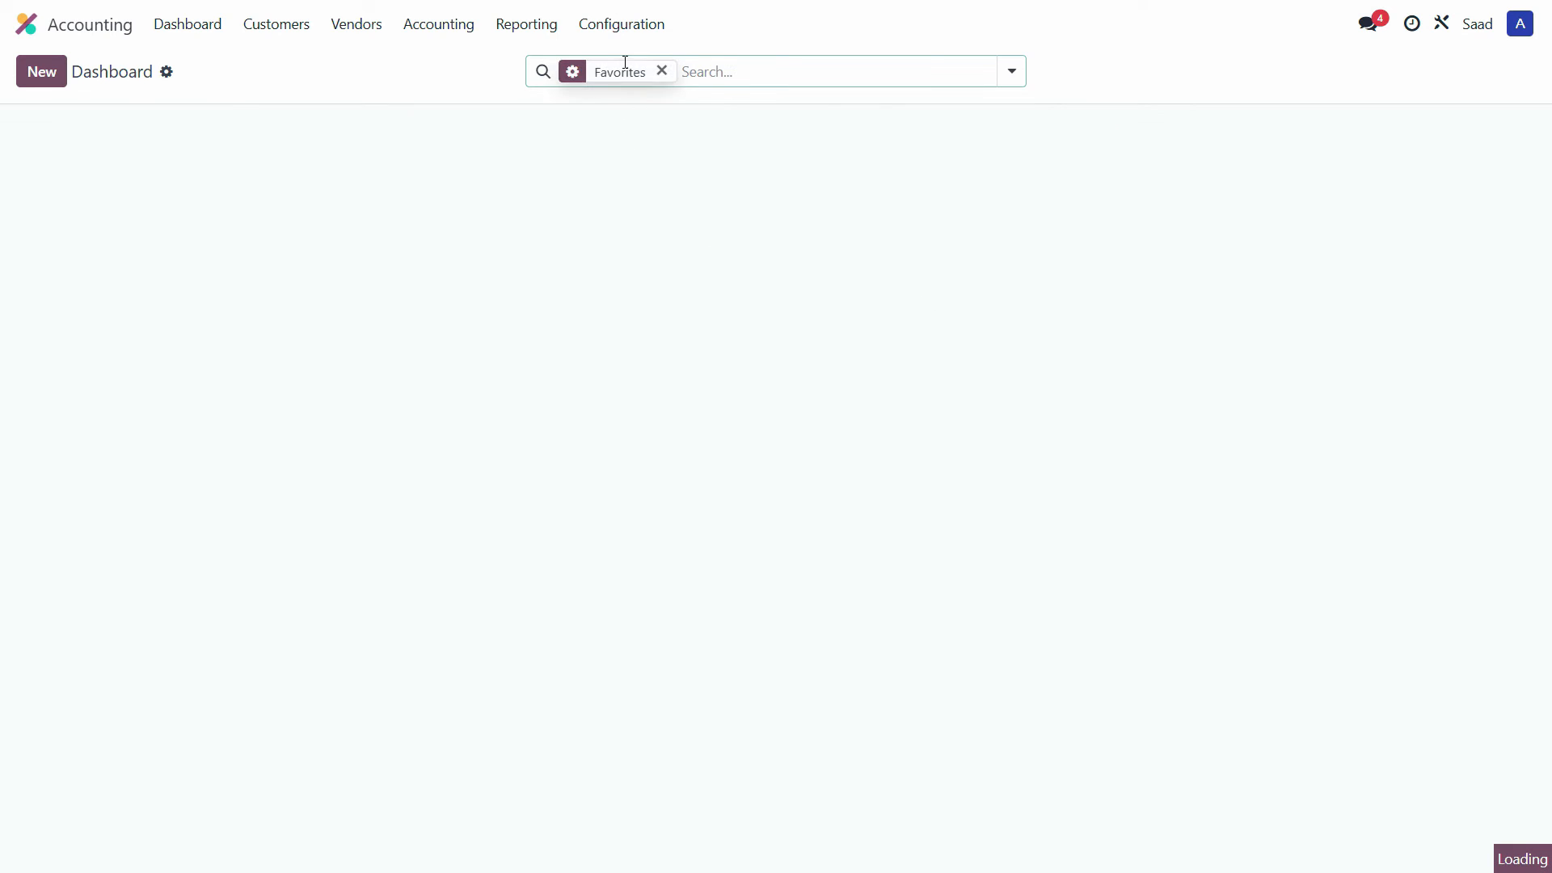
click(503, 28)
click(572, 126)
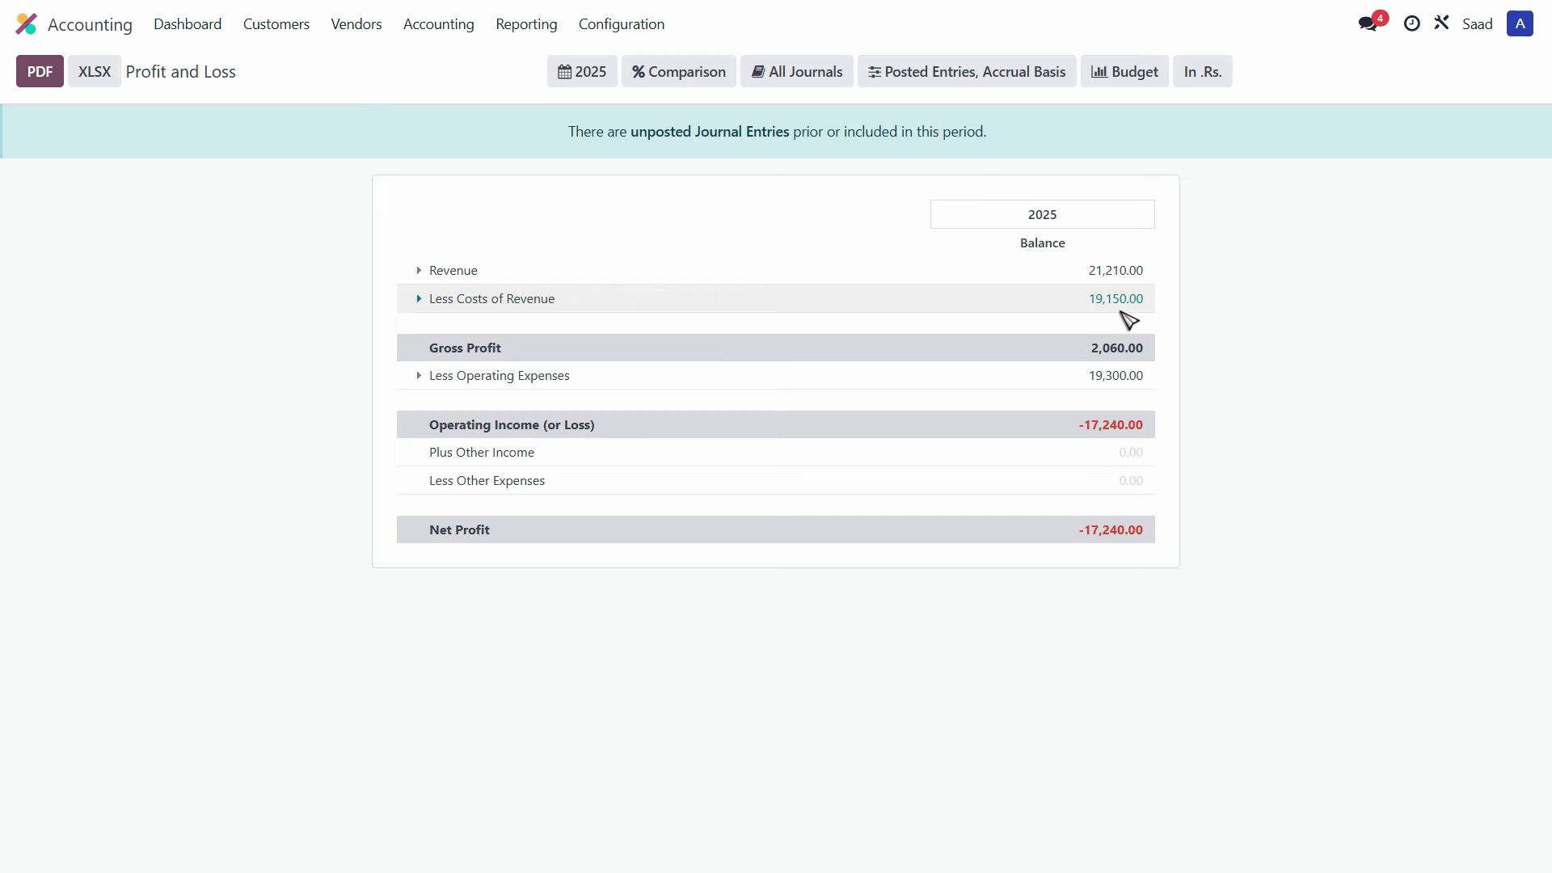
Step: Return to the Sales app, open the draft invoice dated 01/19/2025 from the sales order's linked invoices, and confirm it
click(26, 24)
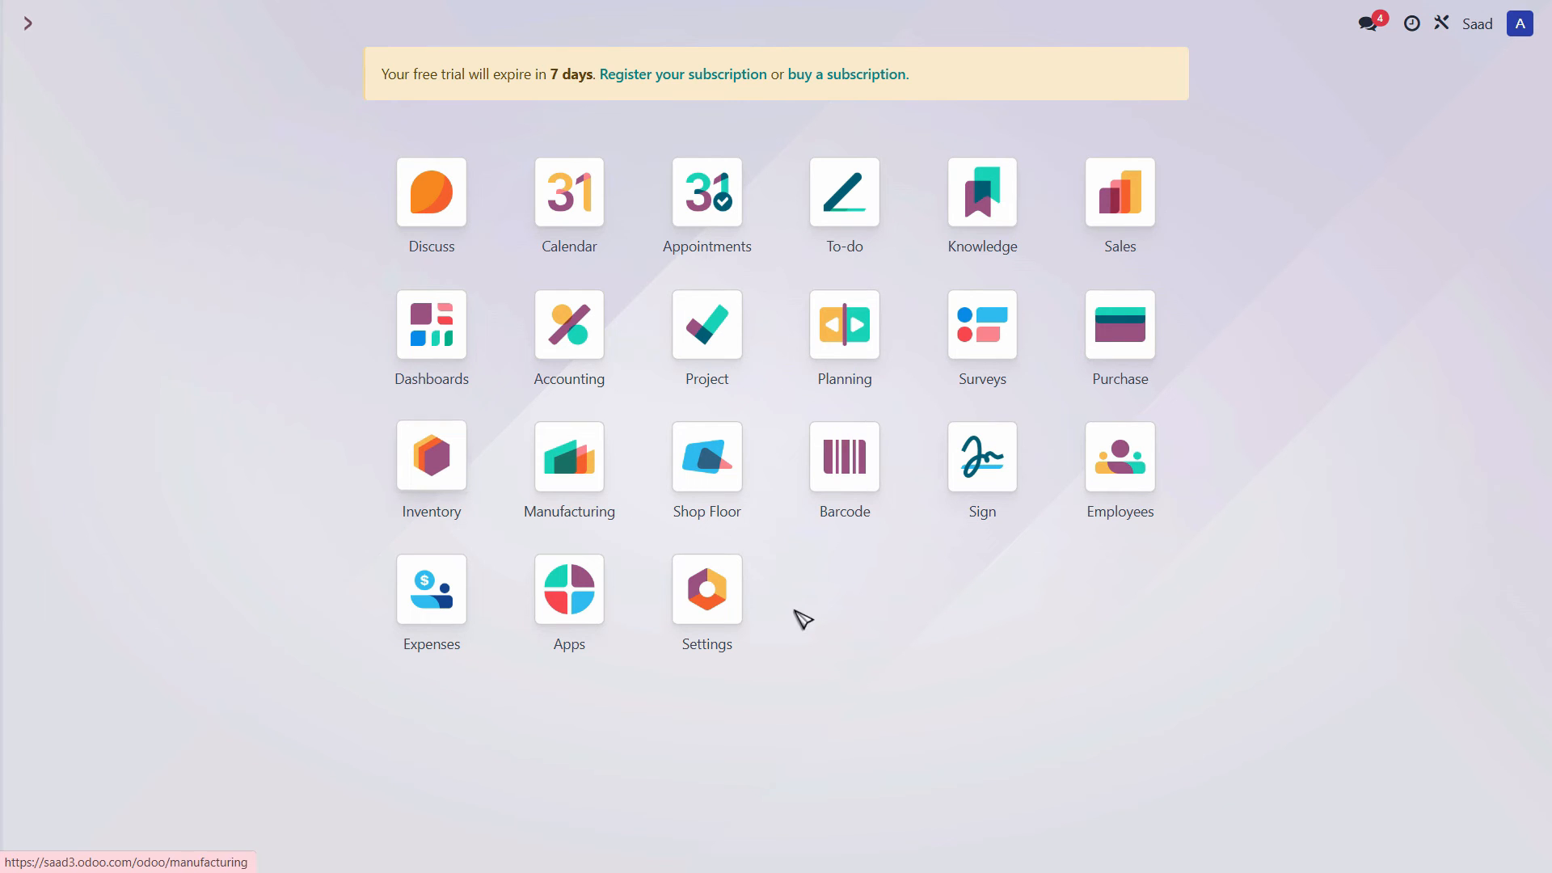
click(1138, 221)
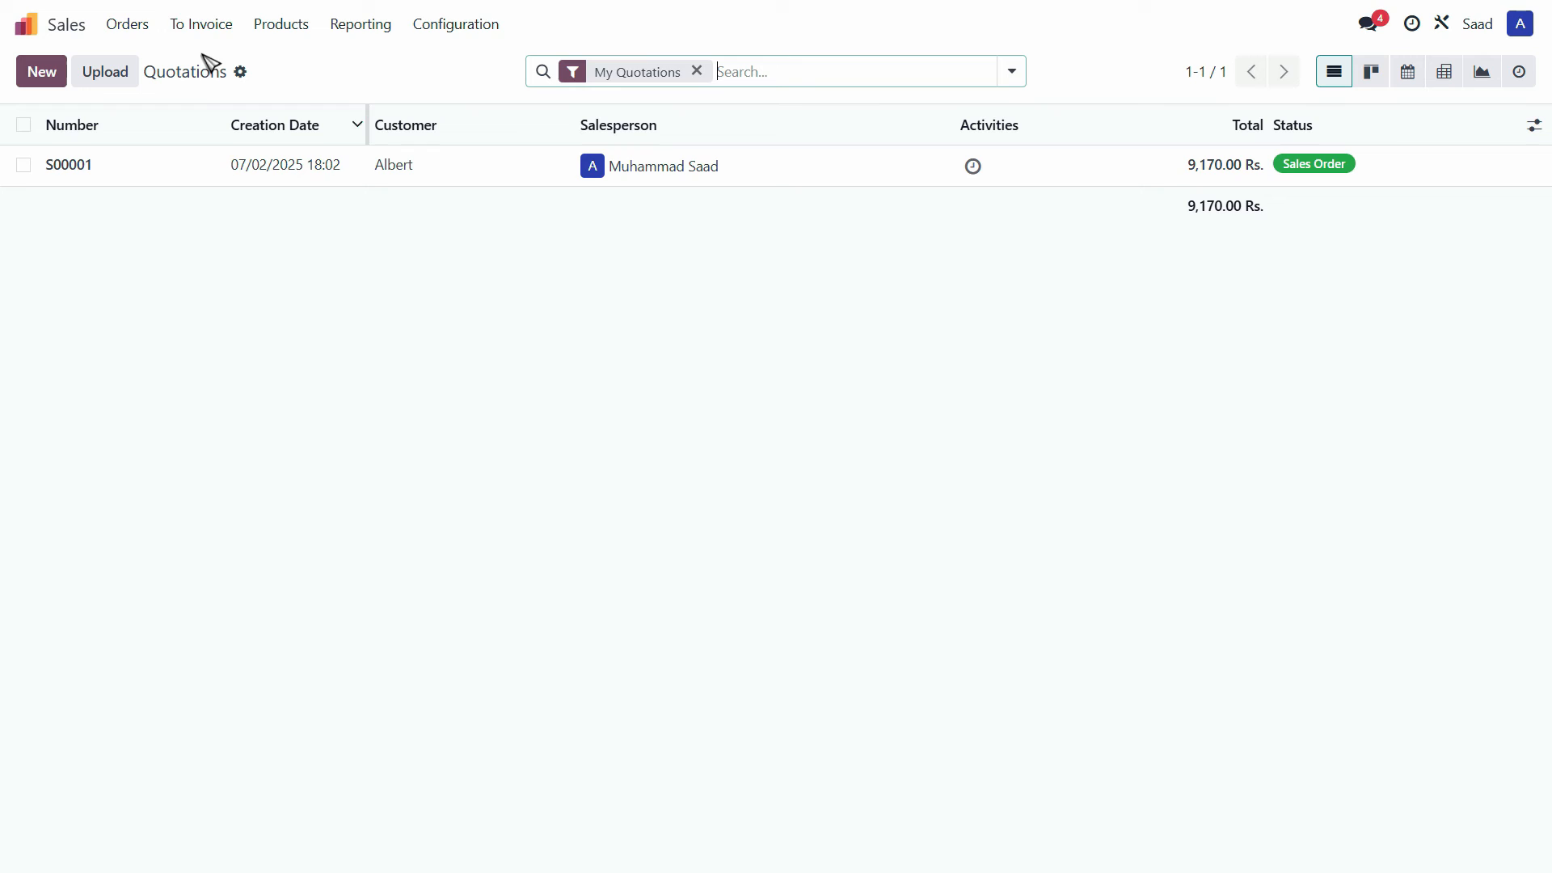
click(146, 27)
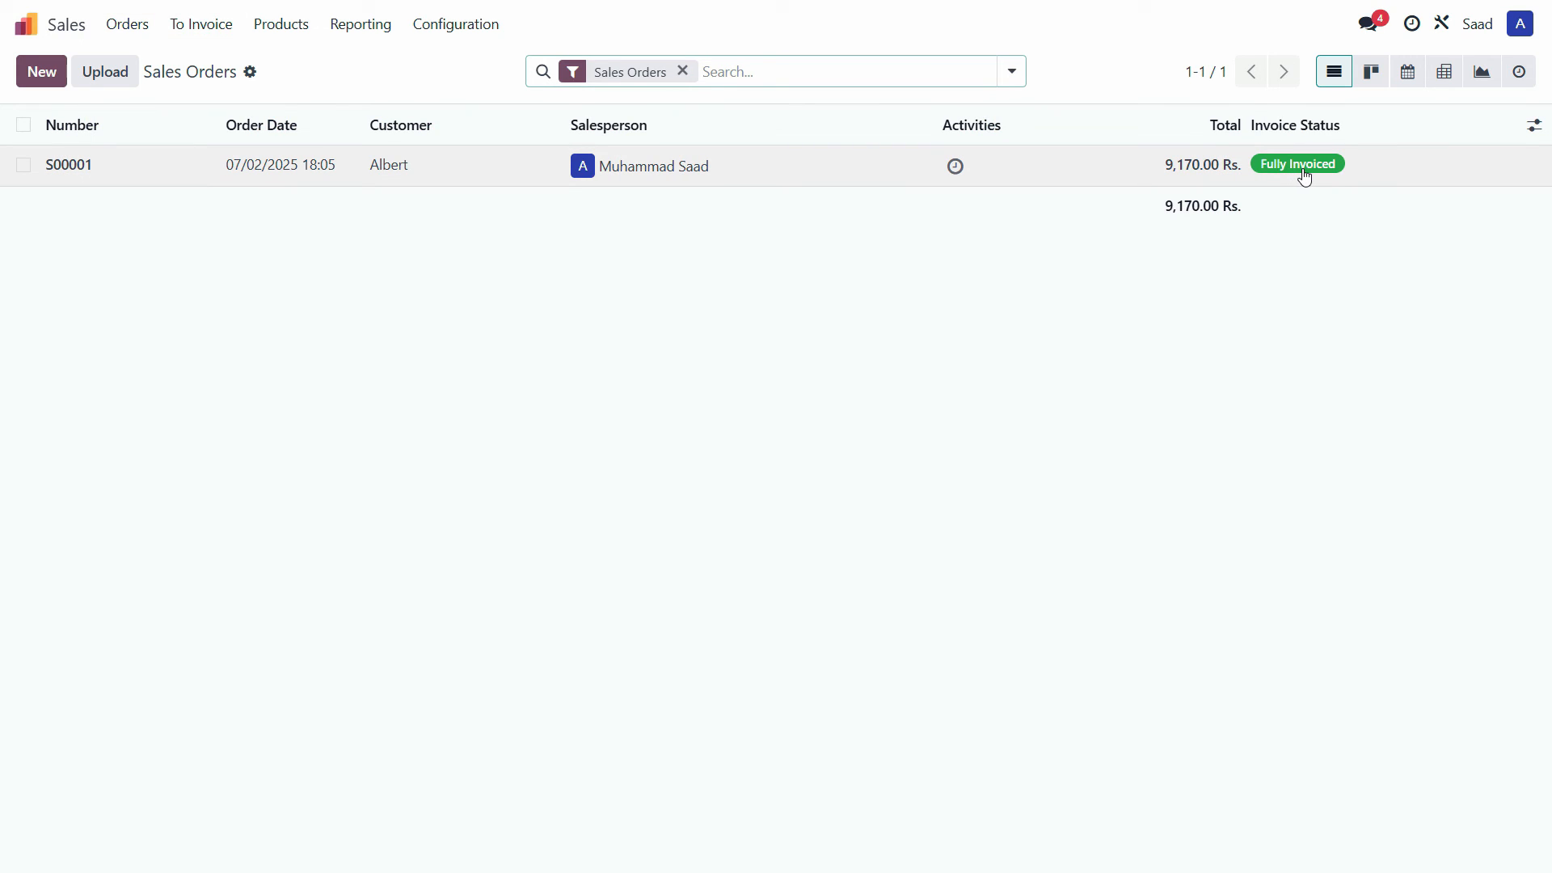
click(1304, 171)
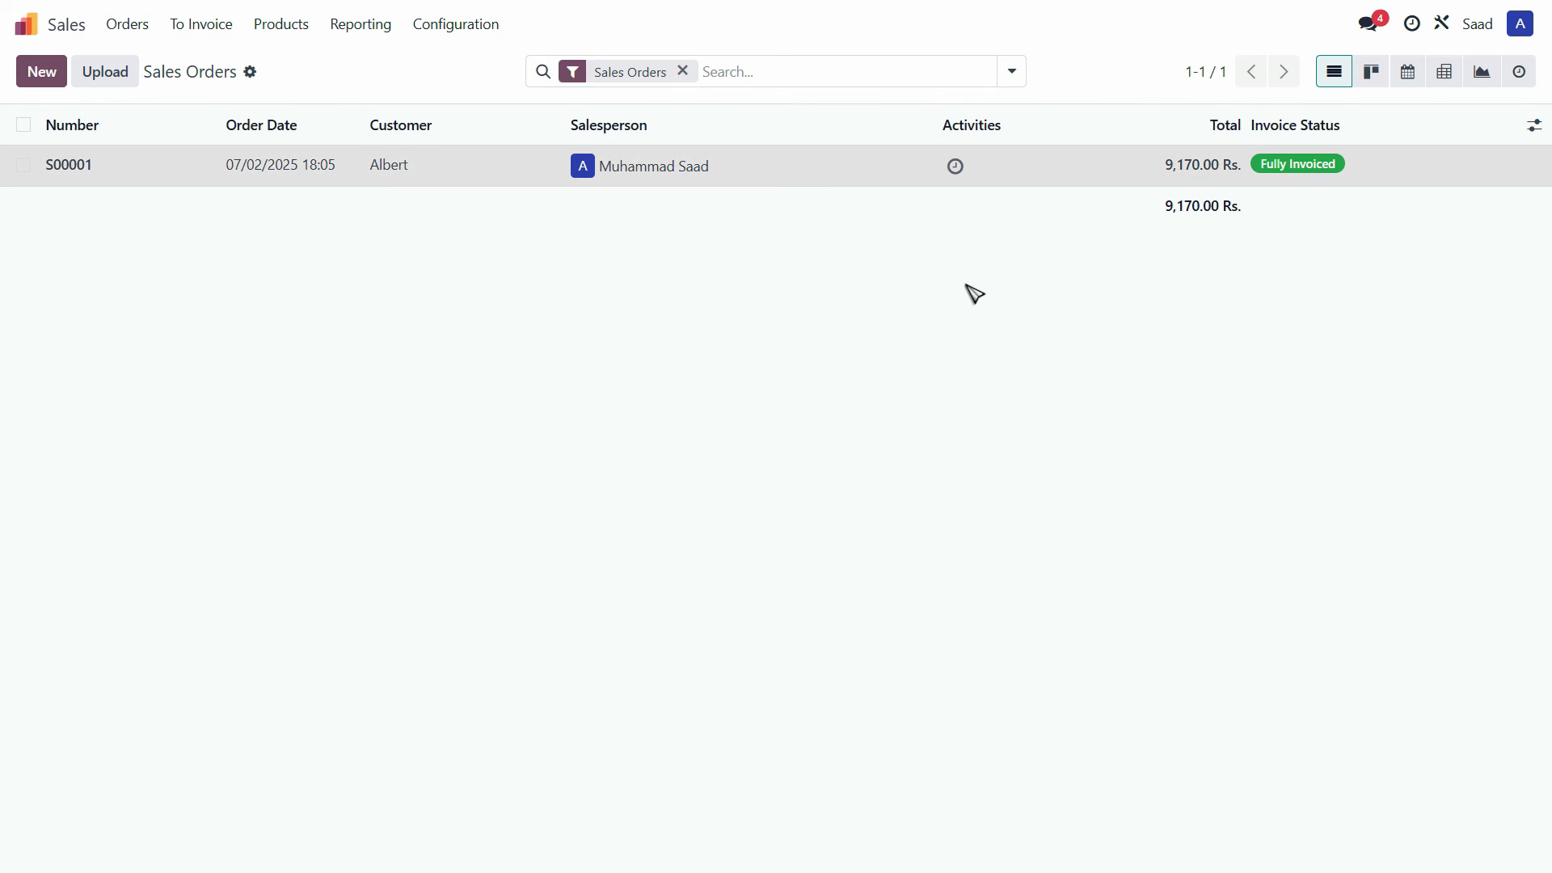
click(829, 74)
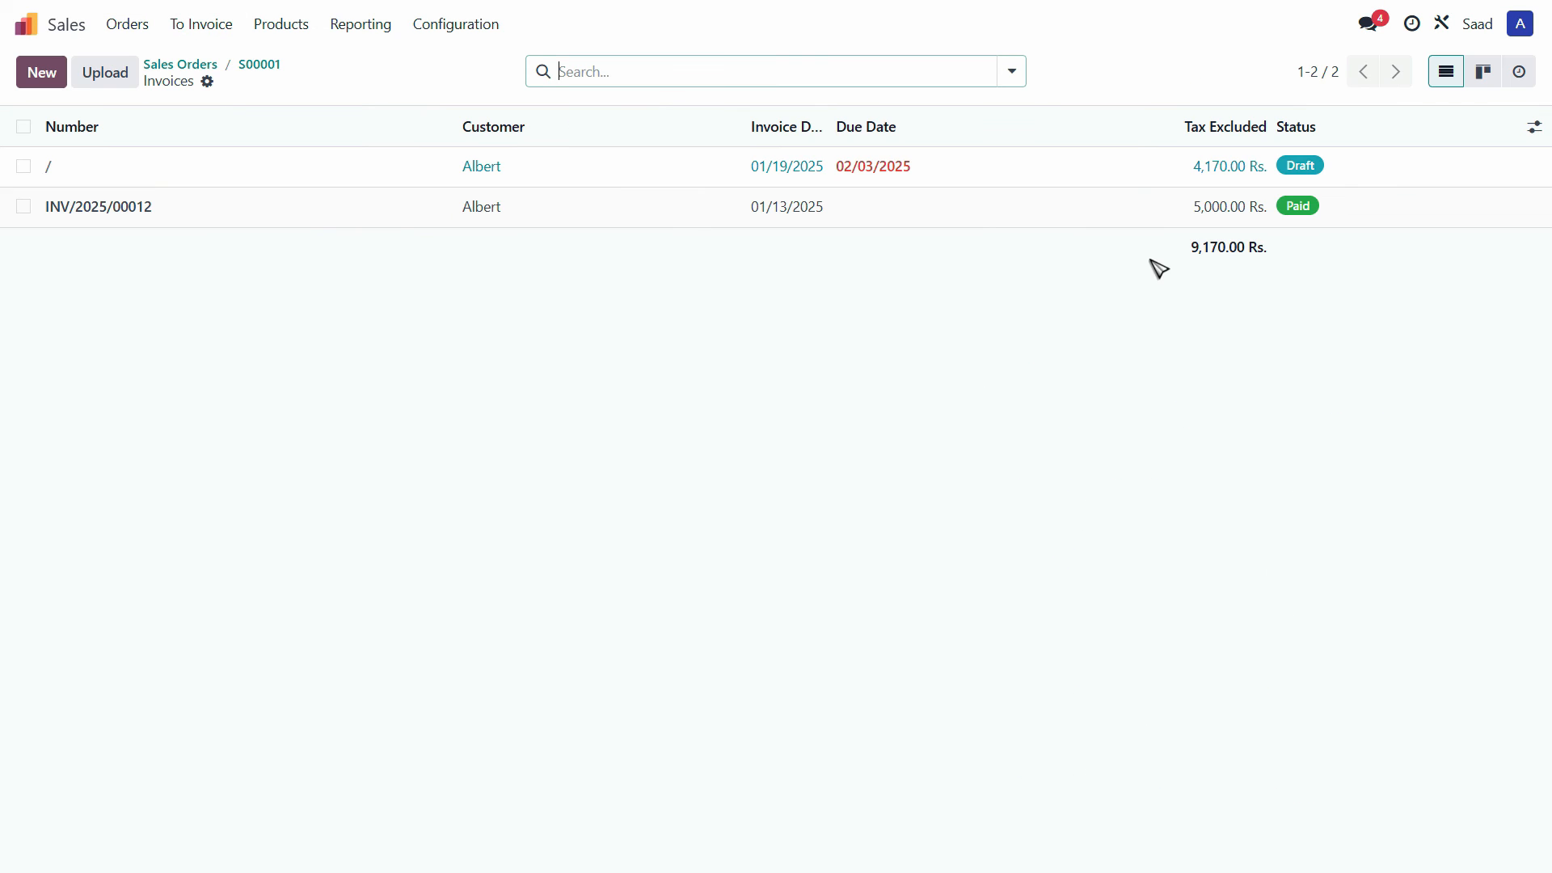
click(1056, 178)
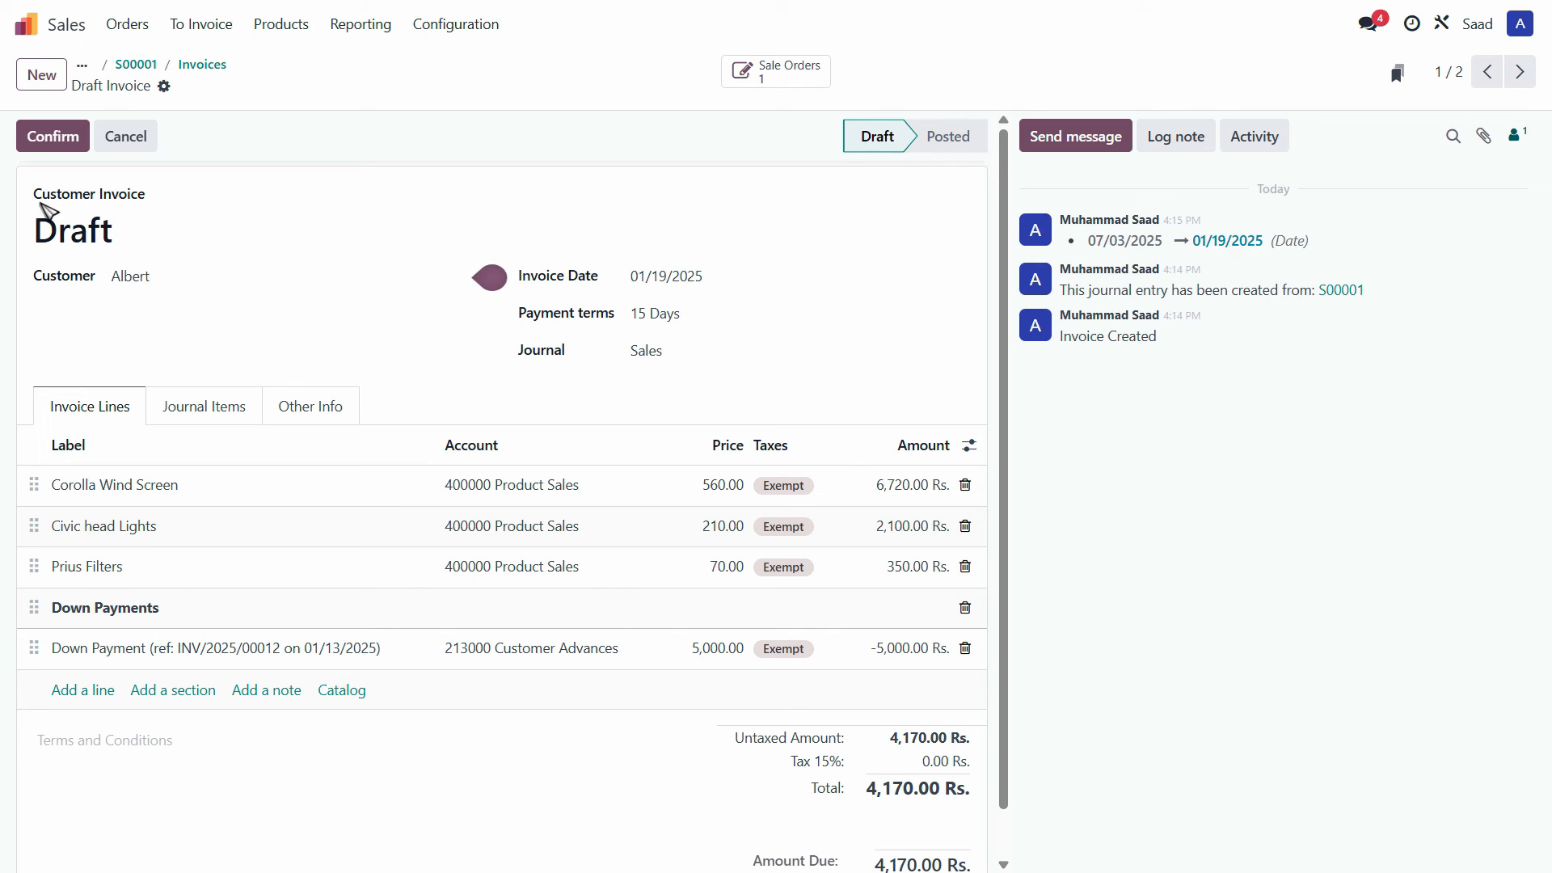
click(50, 137)
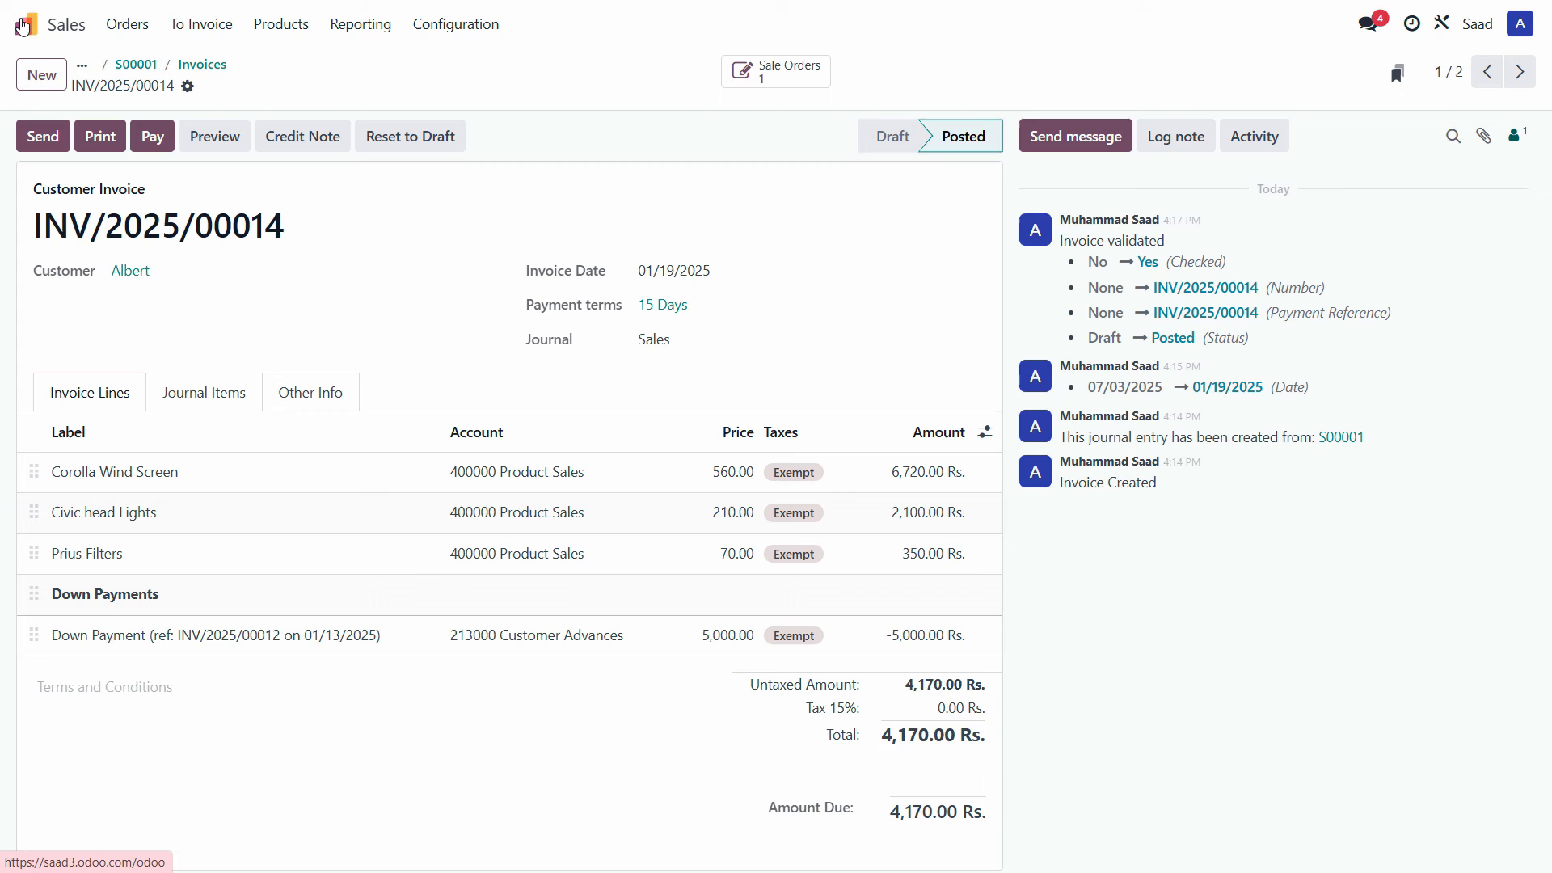
Step: Switch to the Accounting app and recheck revenue and costs of revenue in the 2025 Profit and Loss report
click(26, 23)
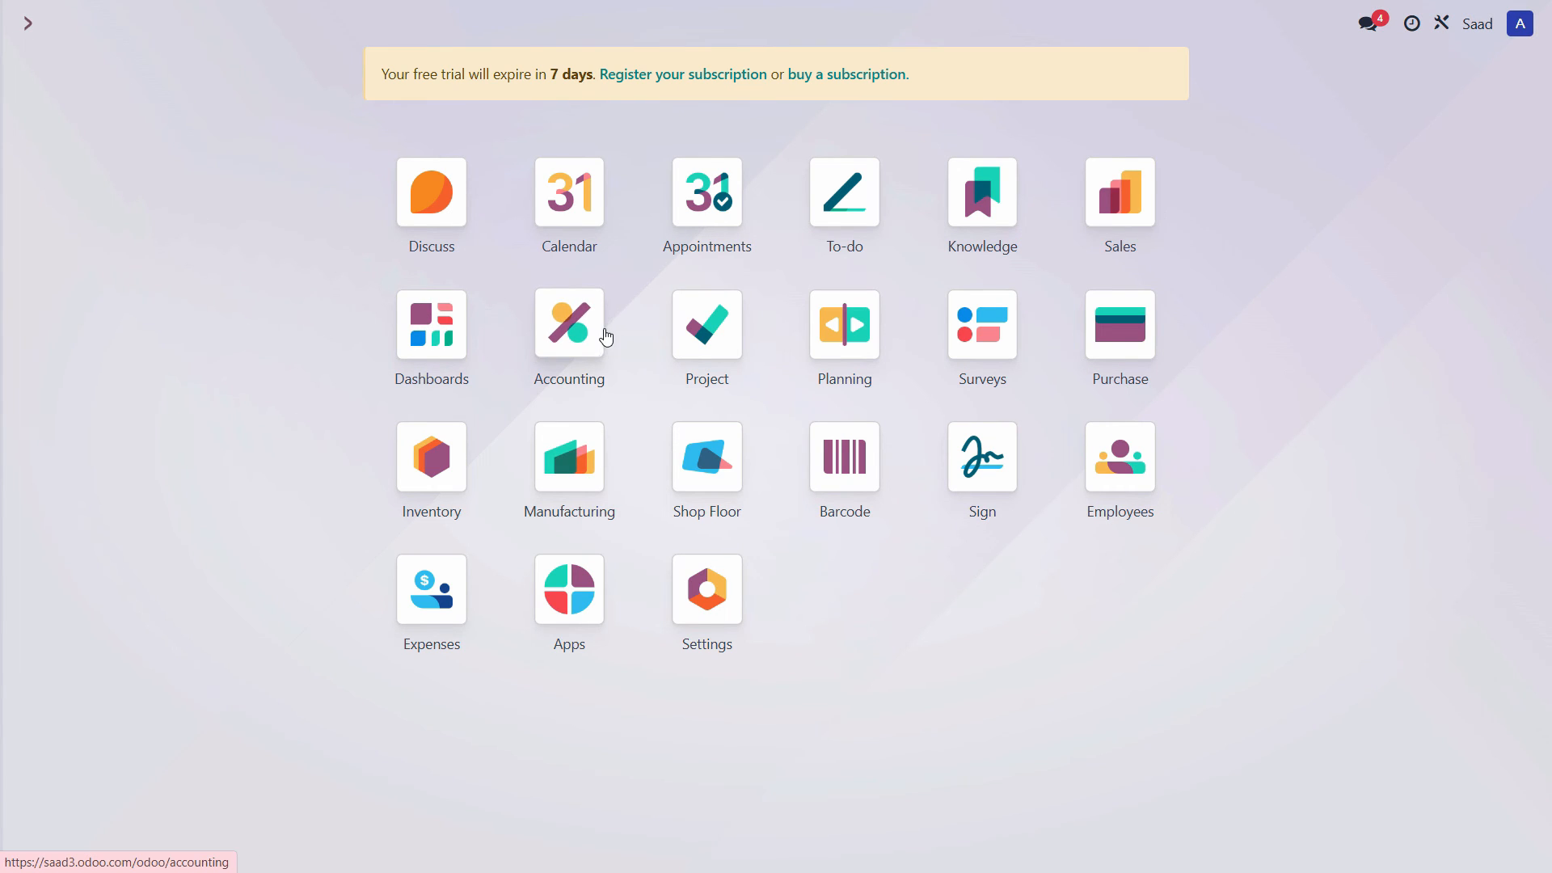
click(597, 333)
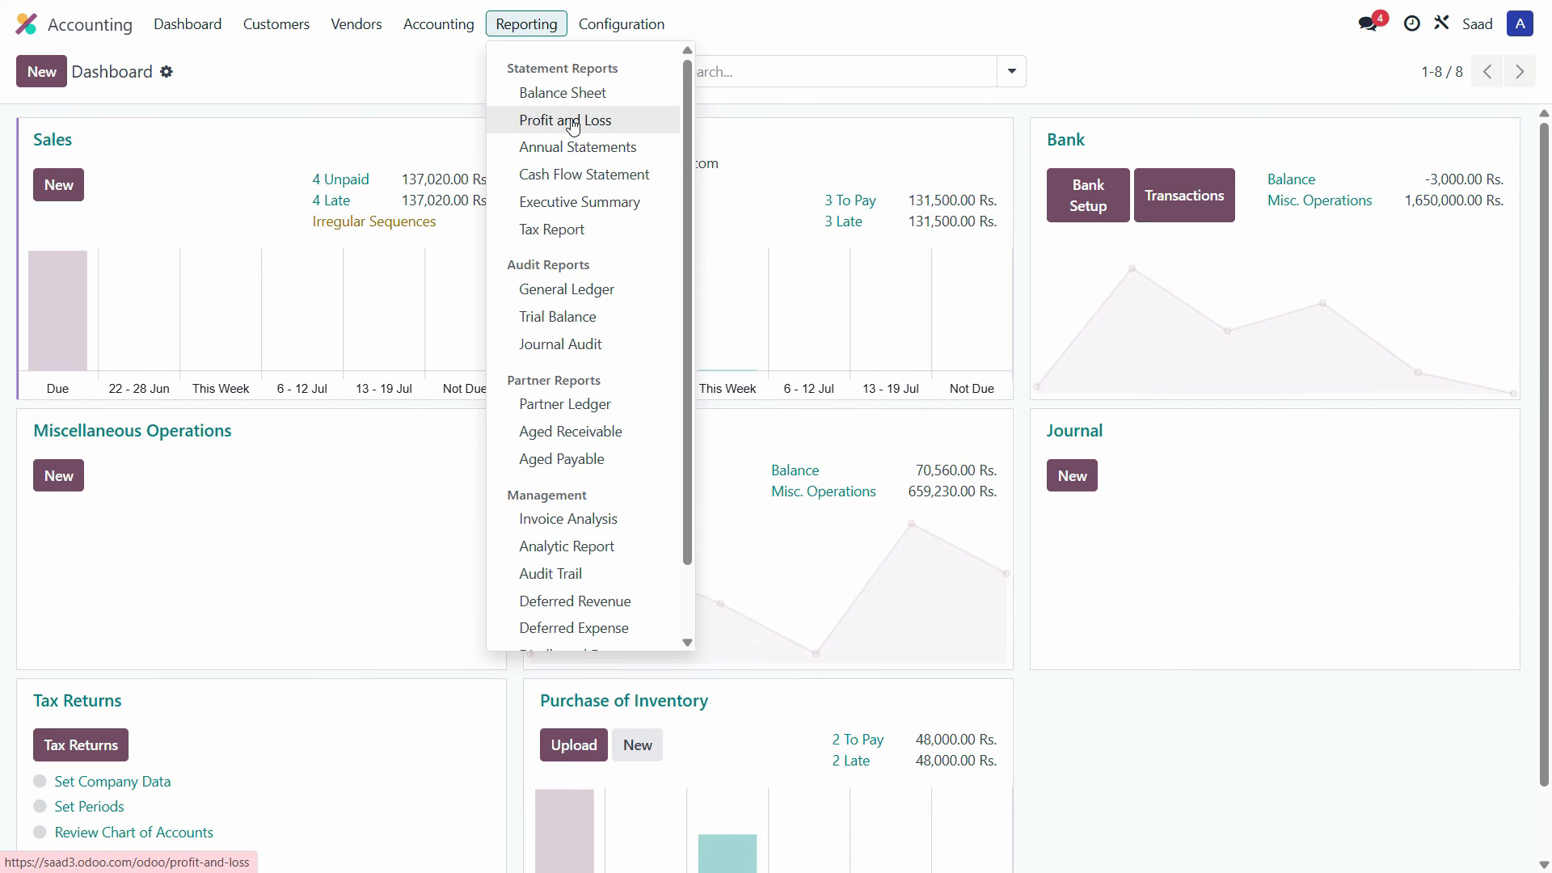
click(573, 123)
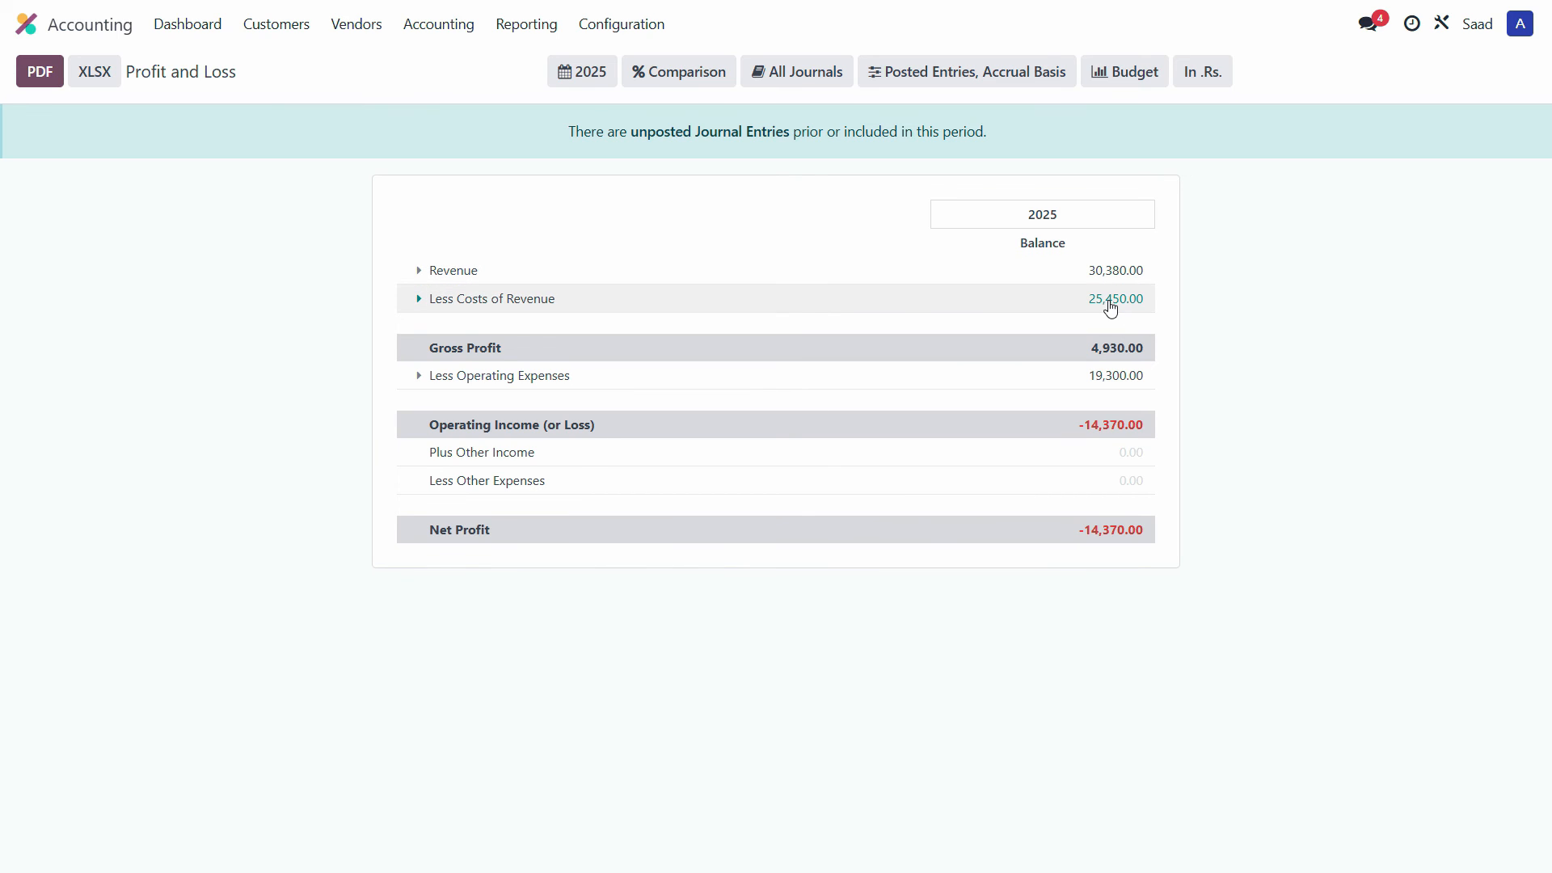
Step: Open the Civic head Lights product in the Inventory app and examine the valuation and account settings of its Car Parts category
click(23, 29)
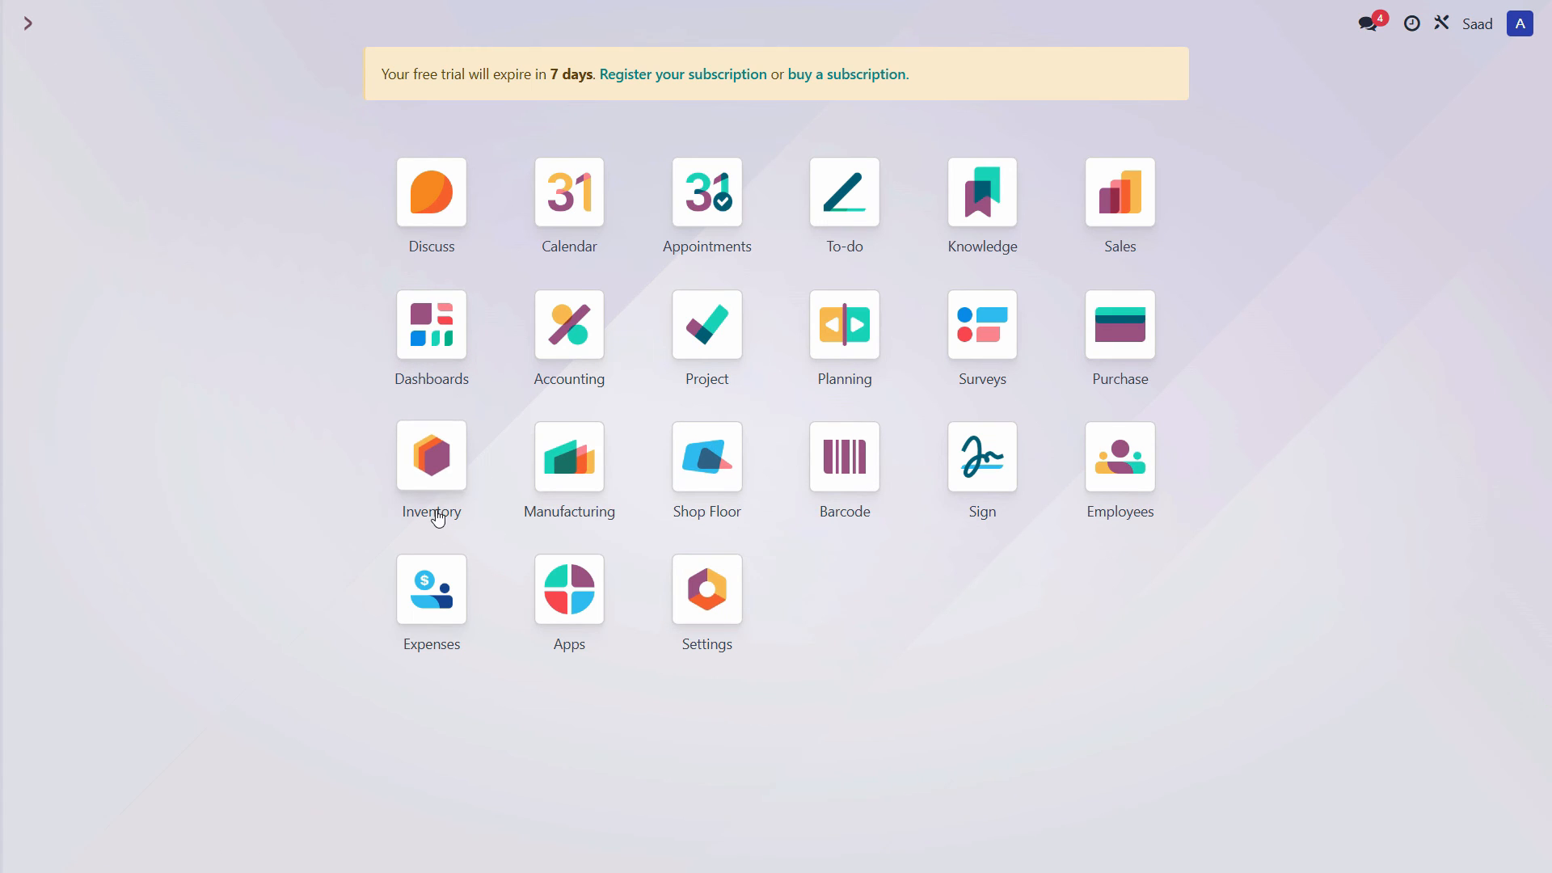
click(439, 520)
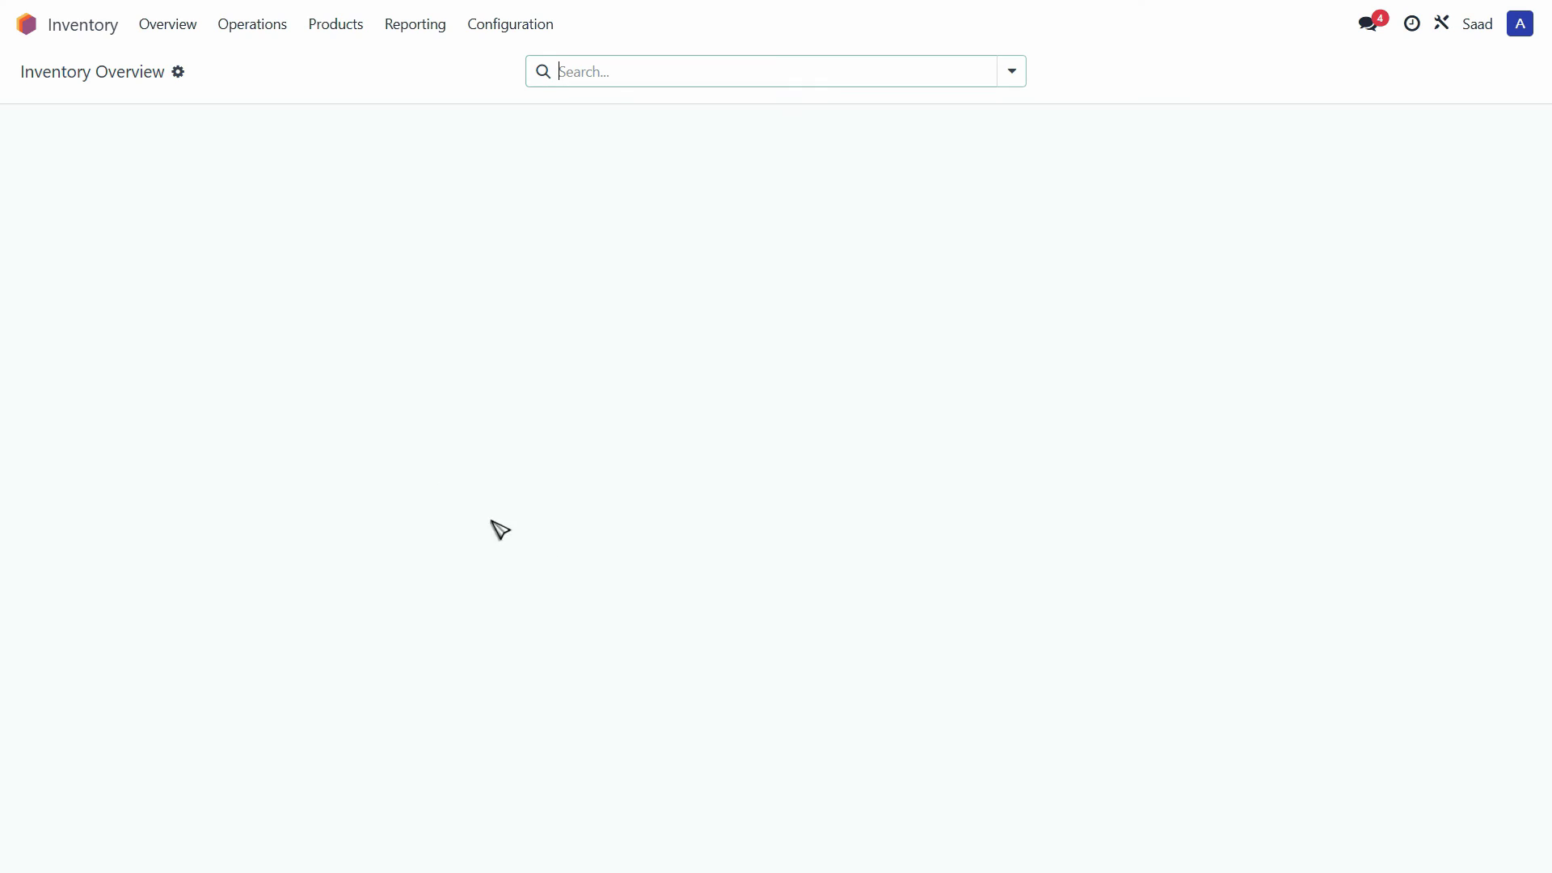
click(353, 34)
click(346, 69)
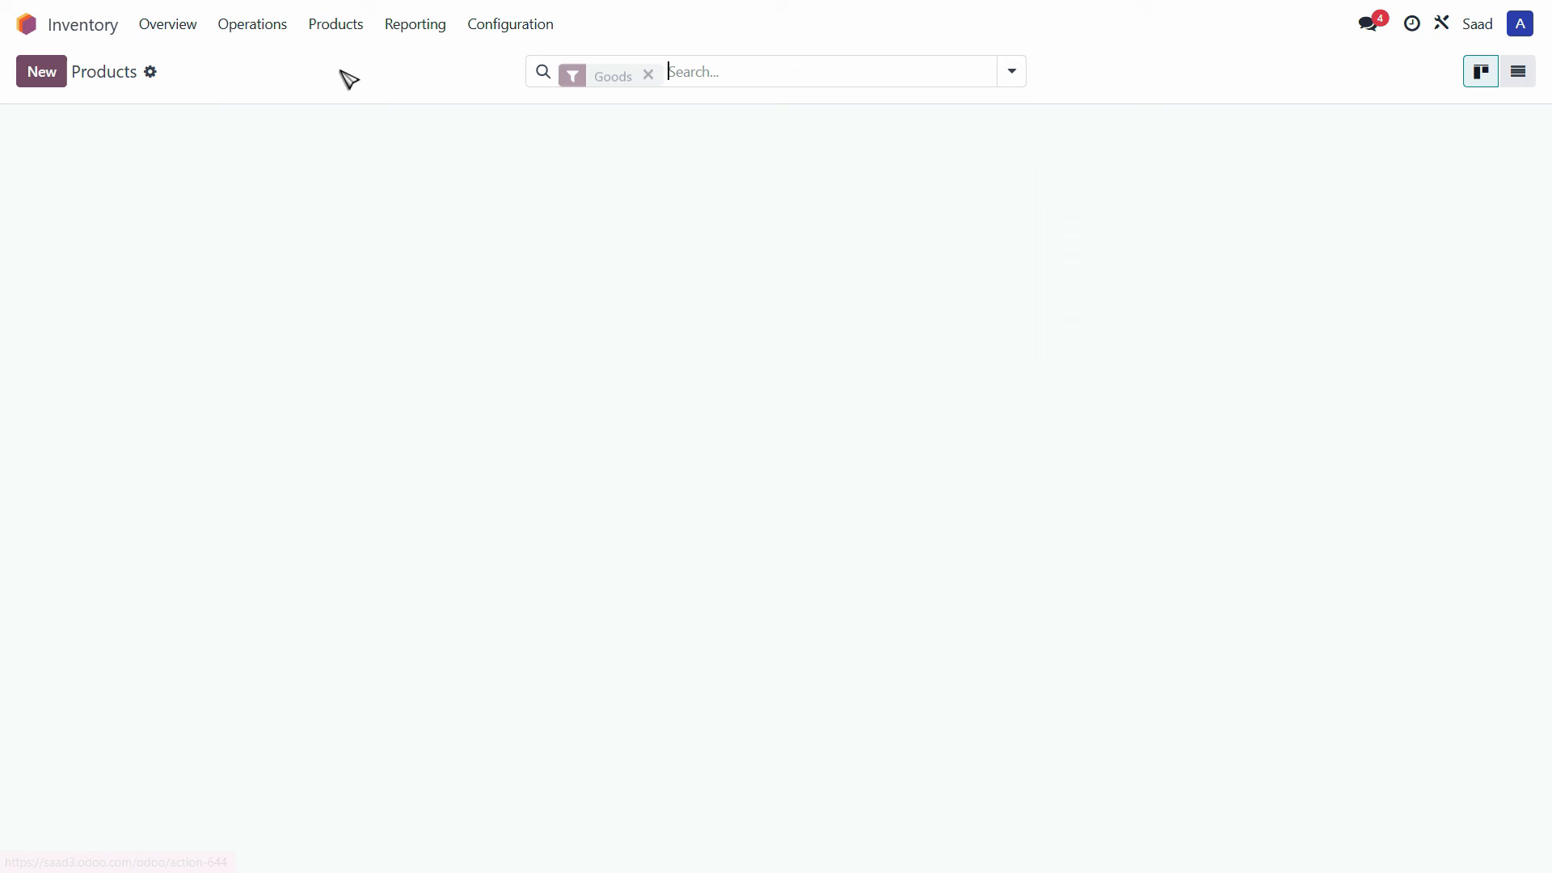
click(191, 185)
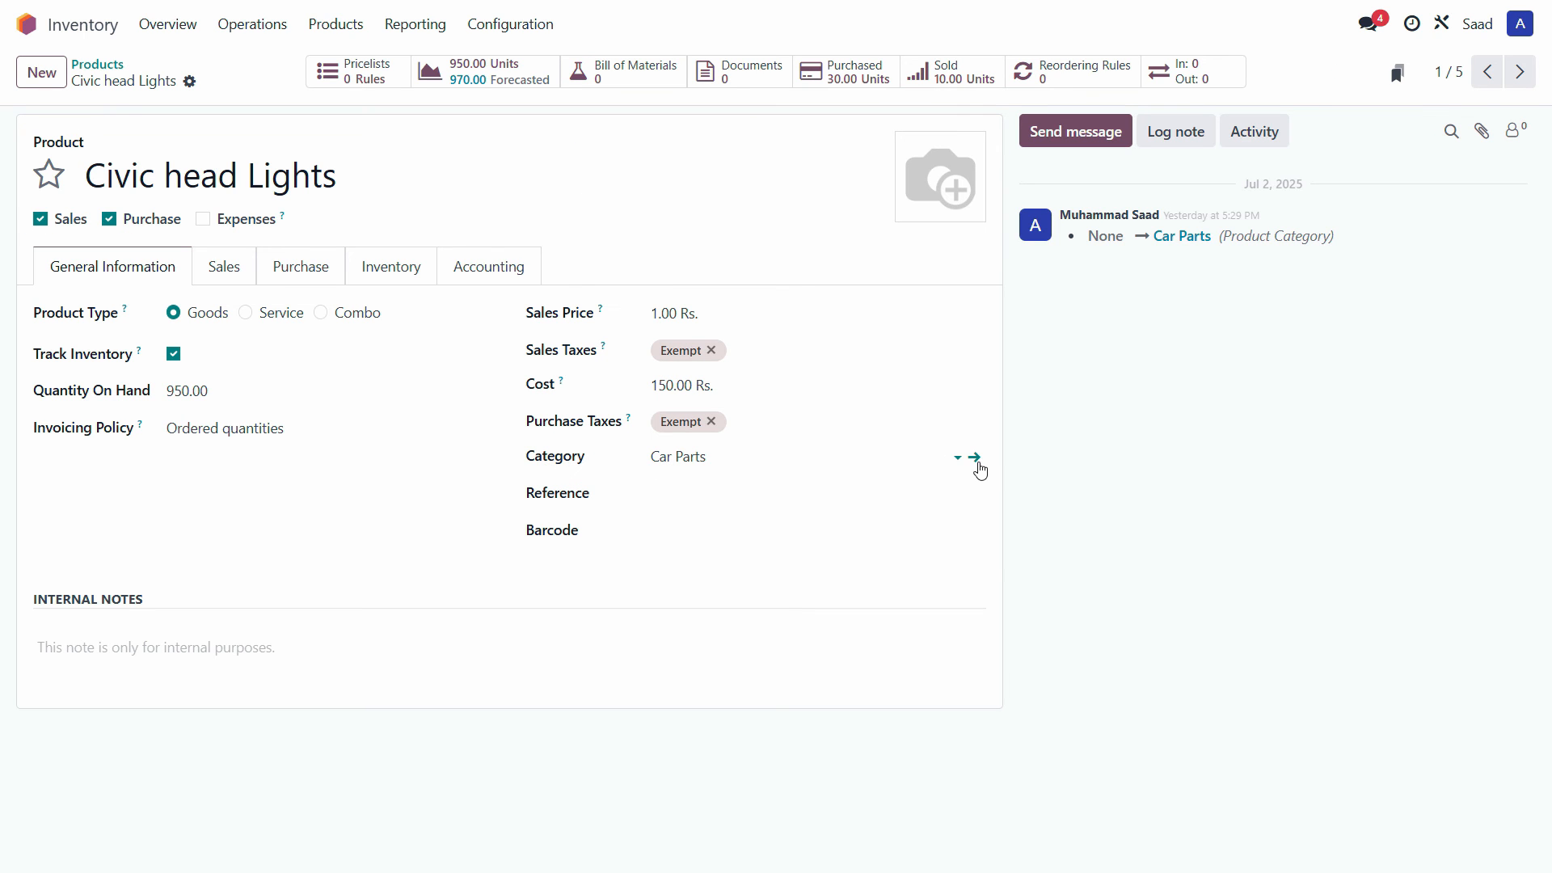
click(976, 458)
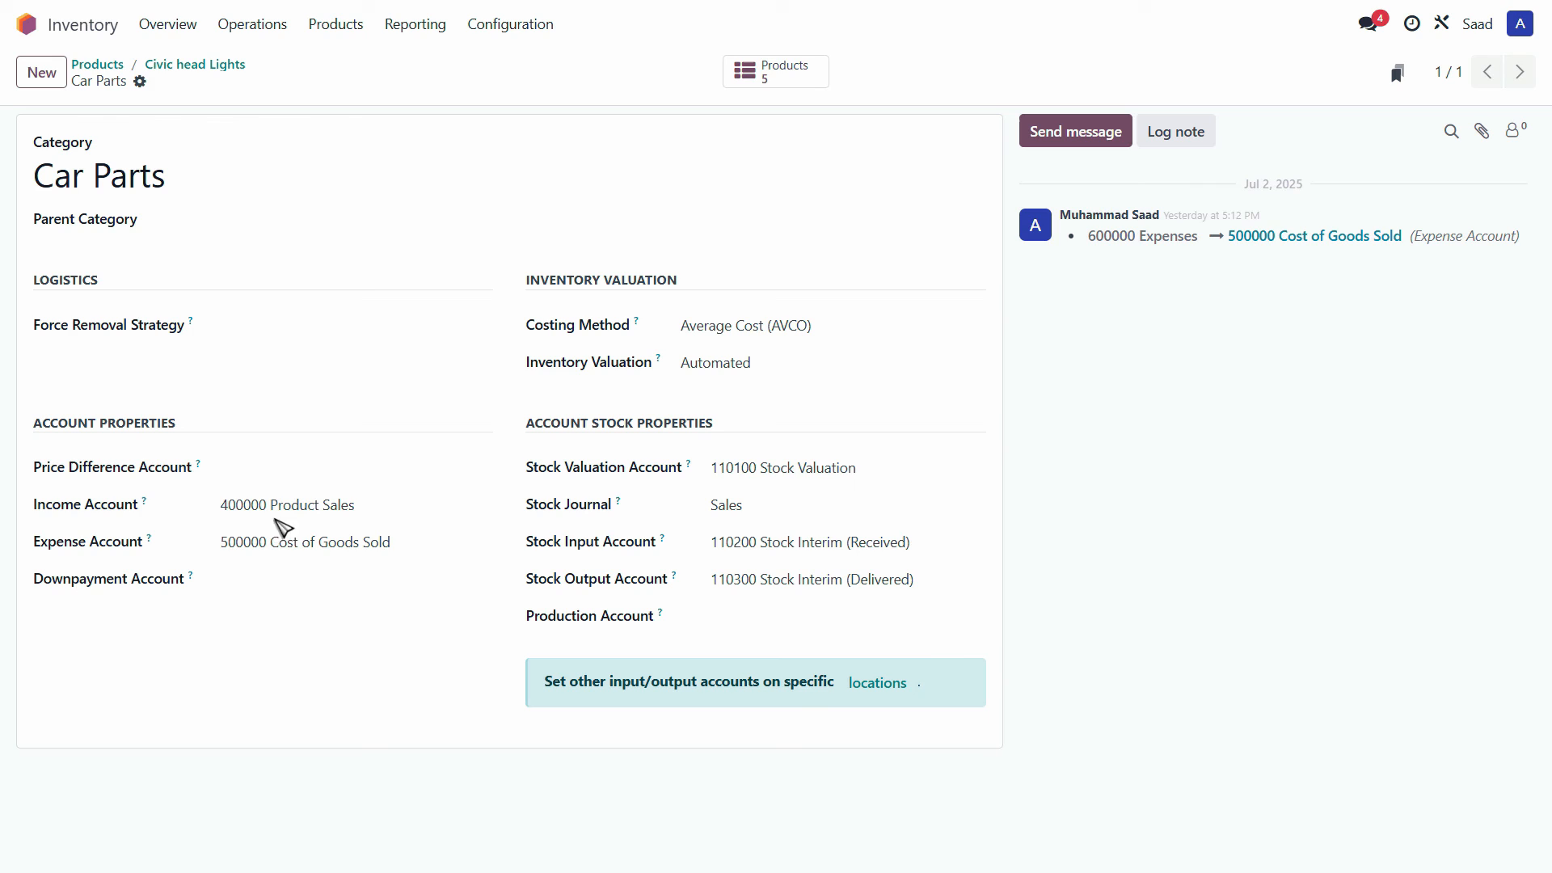
Step: Review the cost and category of Civic head Lights, Corolla Wind Screen, Prius Filters and Prius Rear Lights, and return to the app overview
click(97, 64)
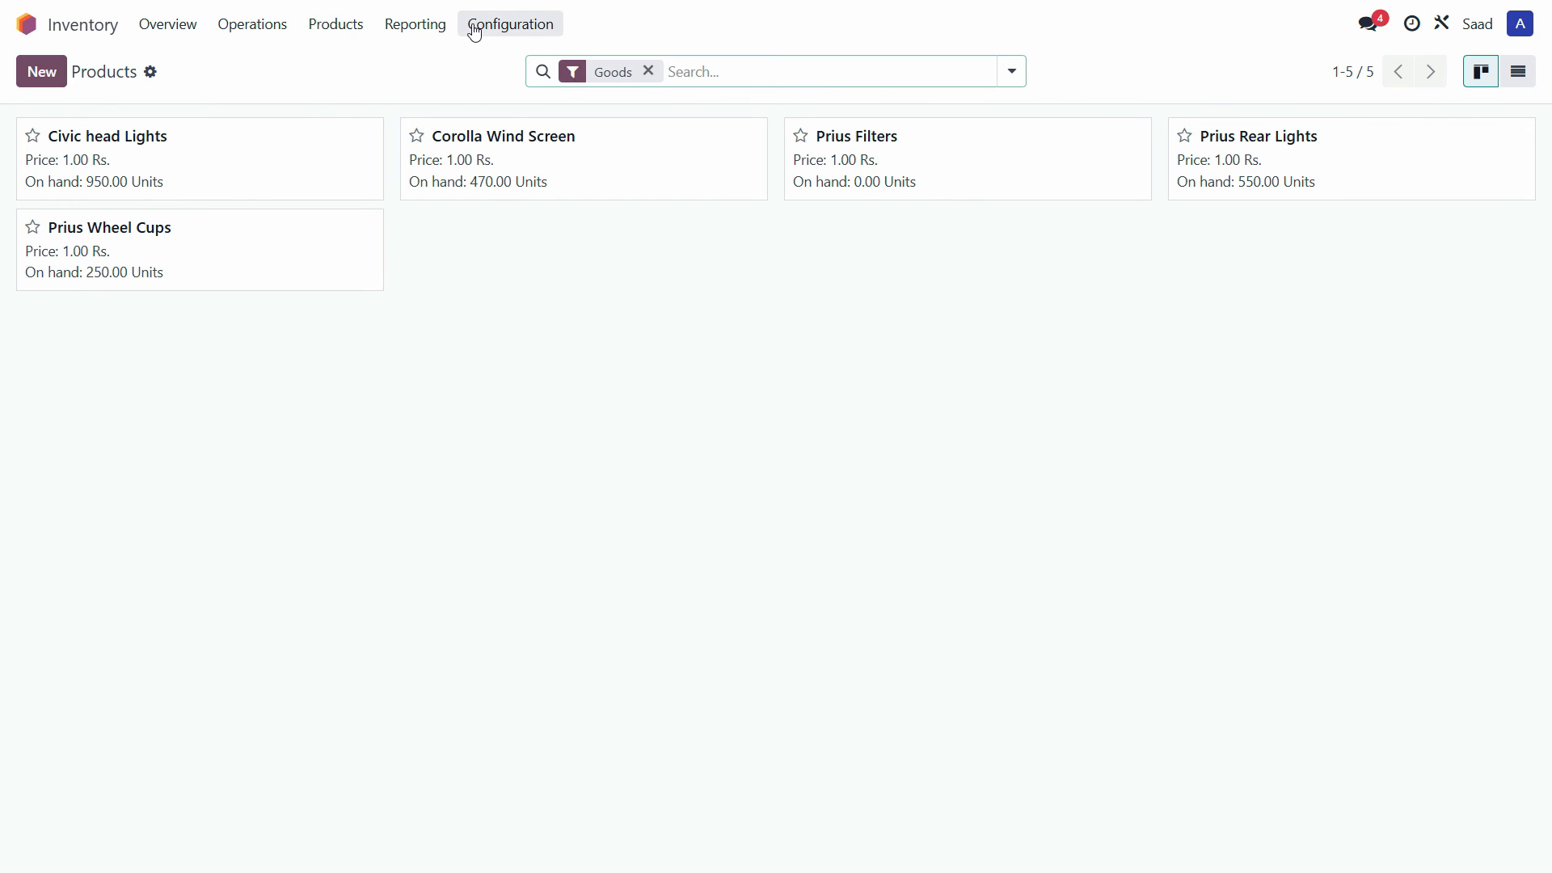
click(416, 24)
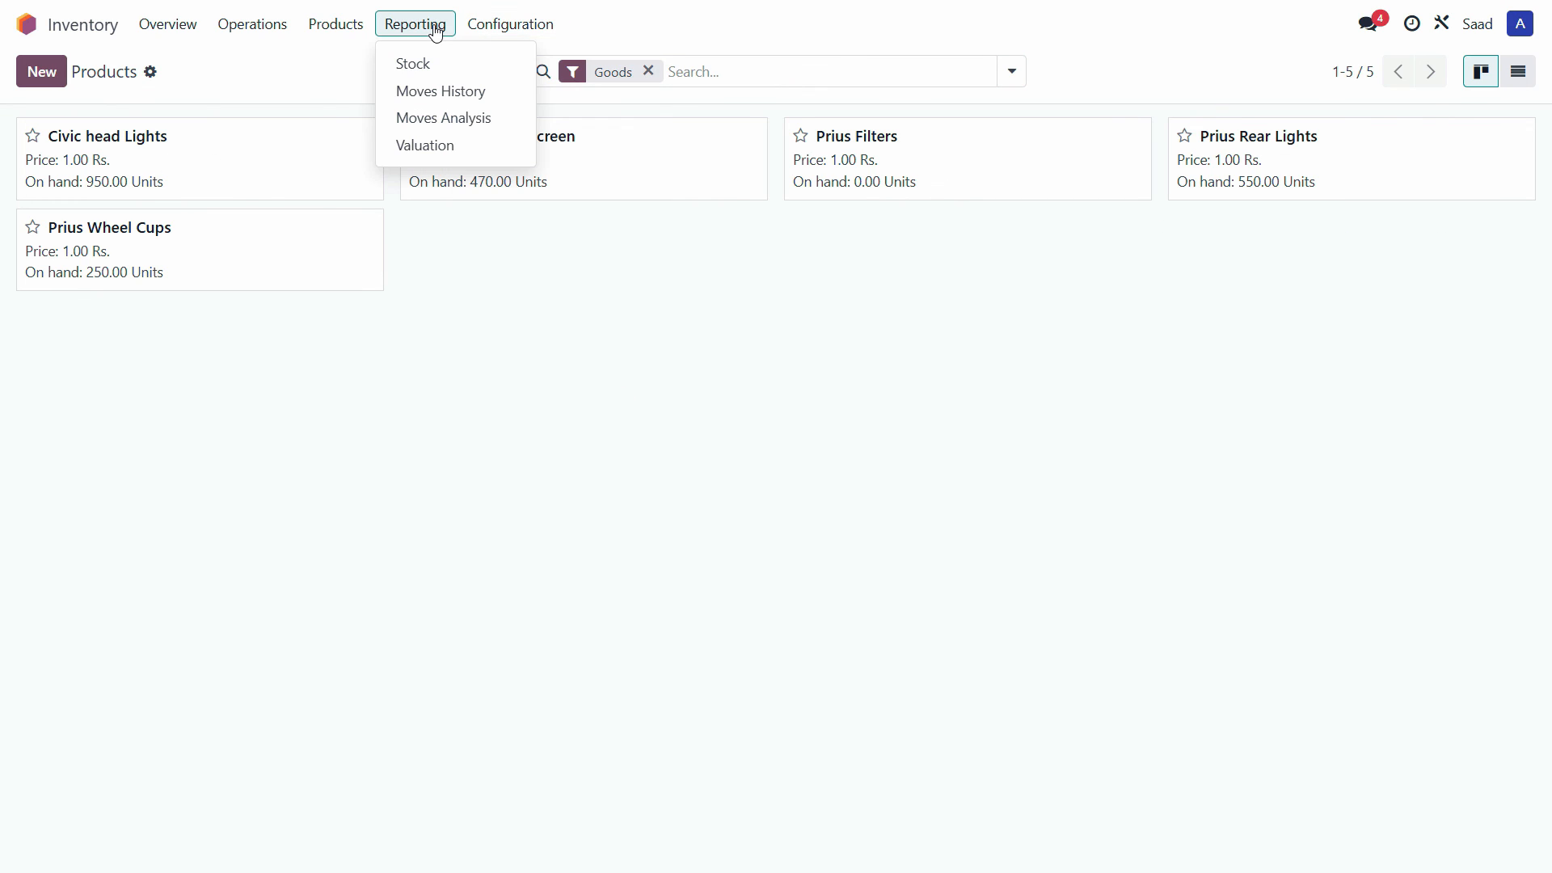
click(222, 172)
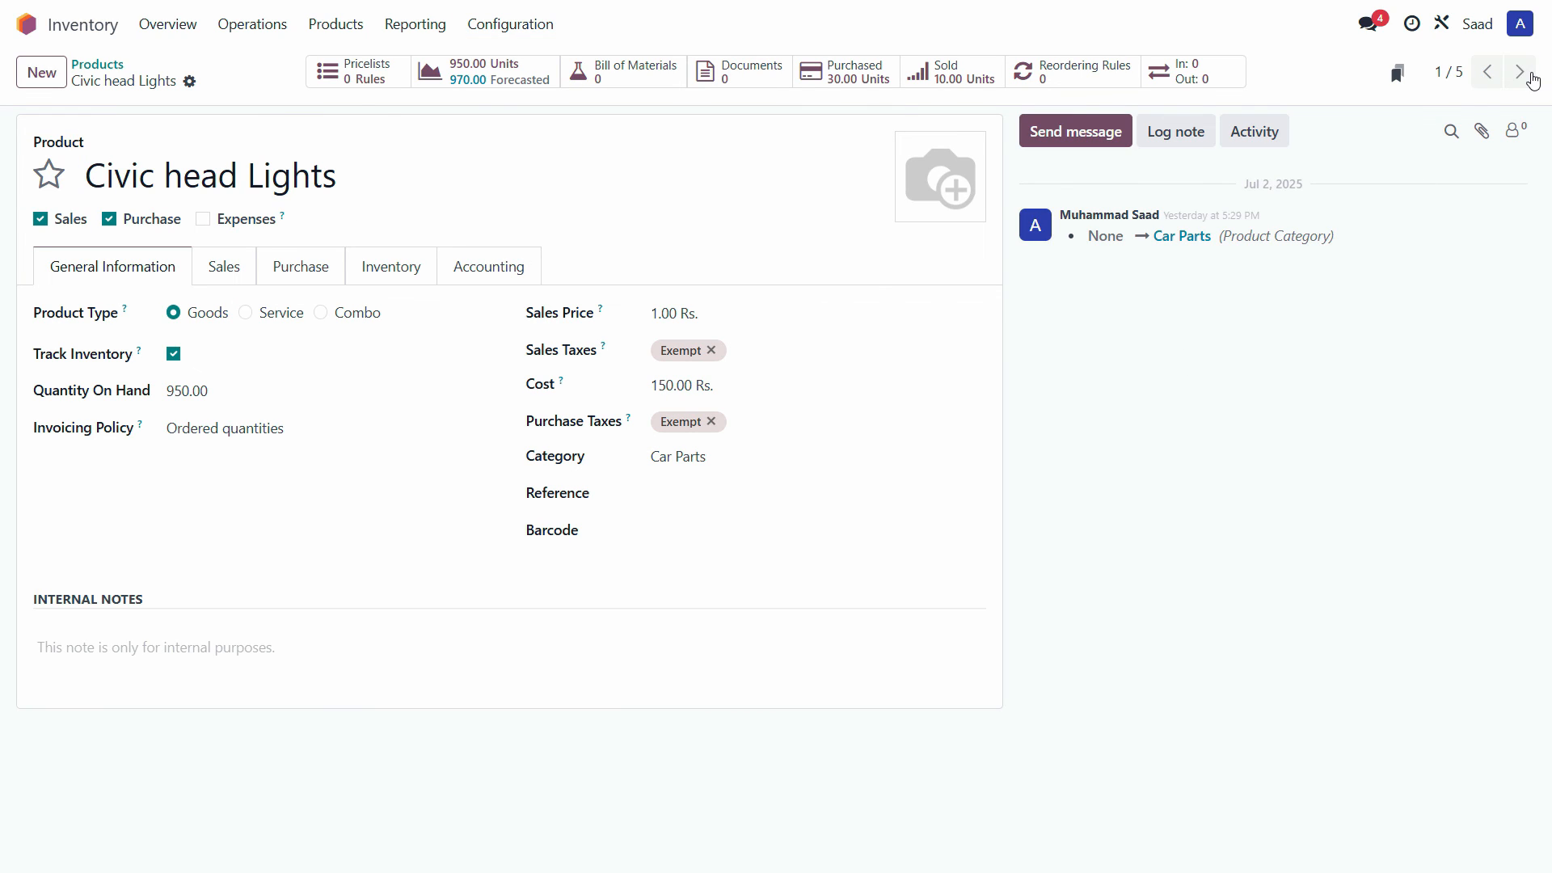
click(1520, 71)
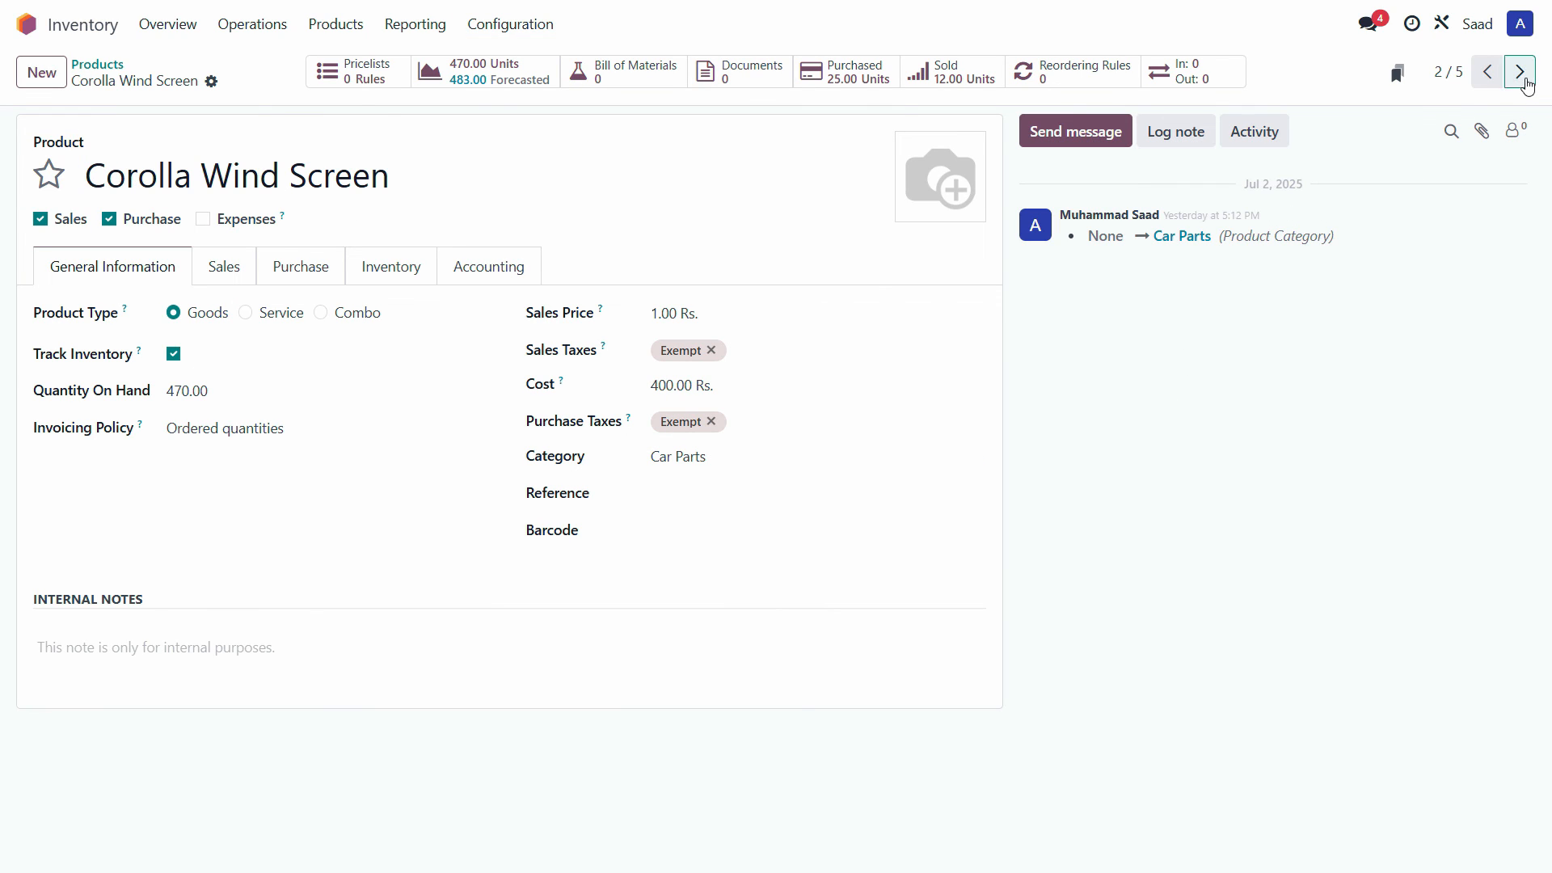
click(1520, 71)
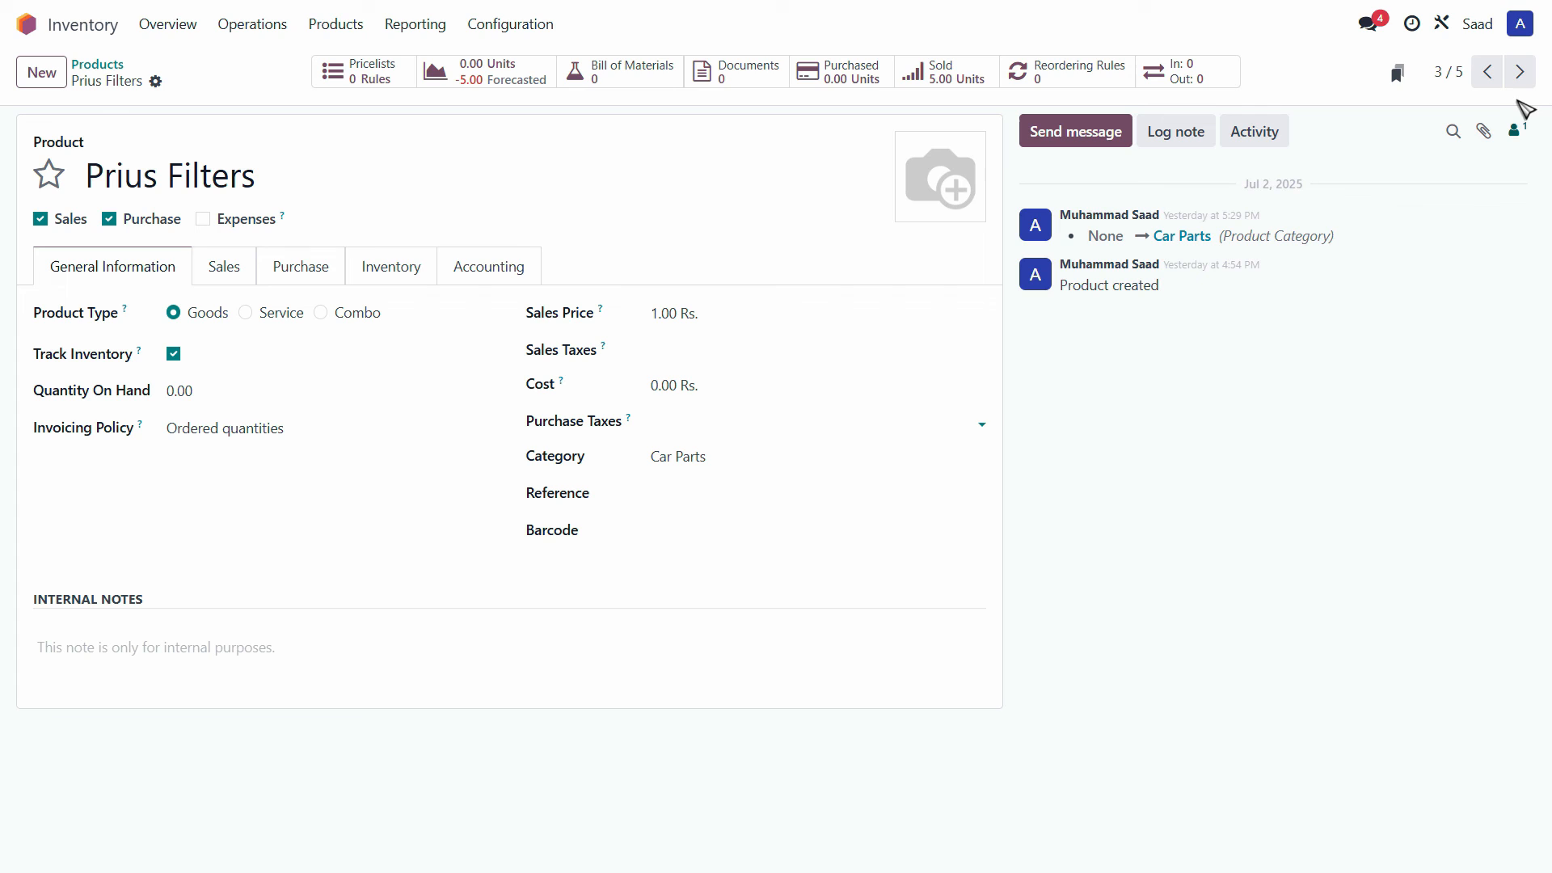
click(1520, 72)
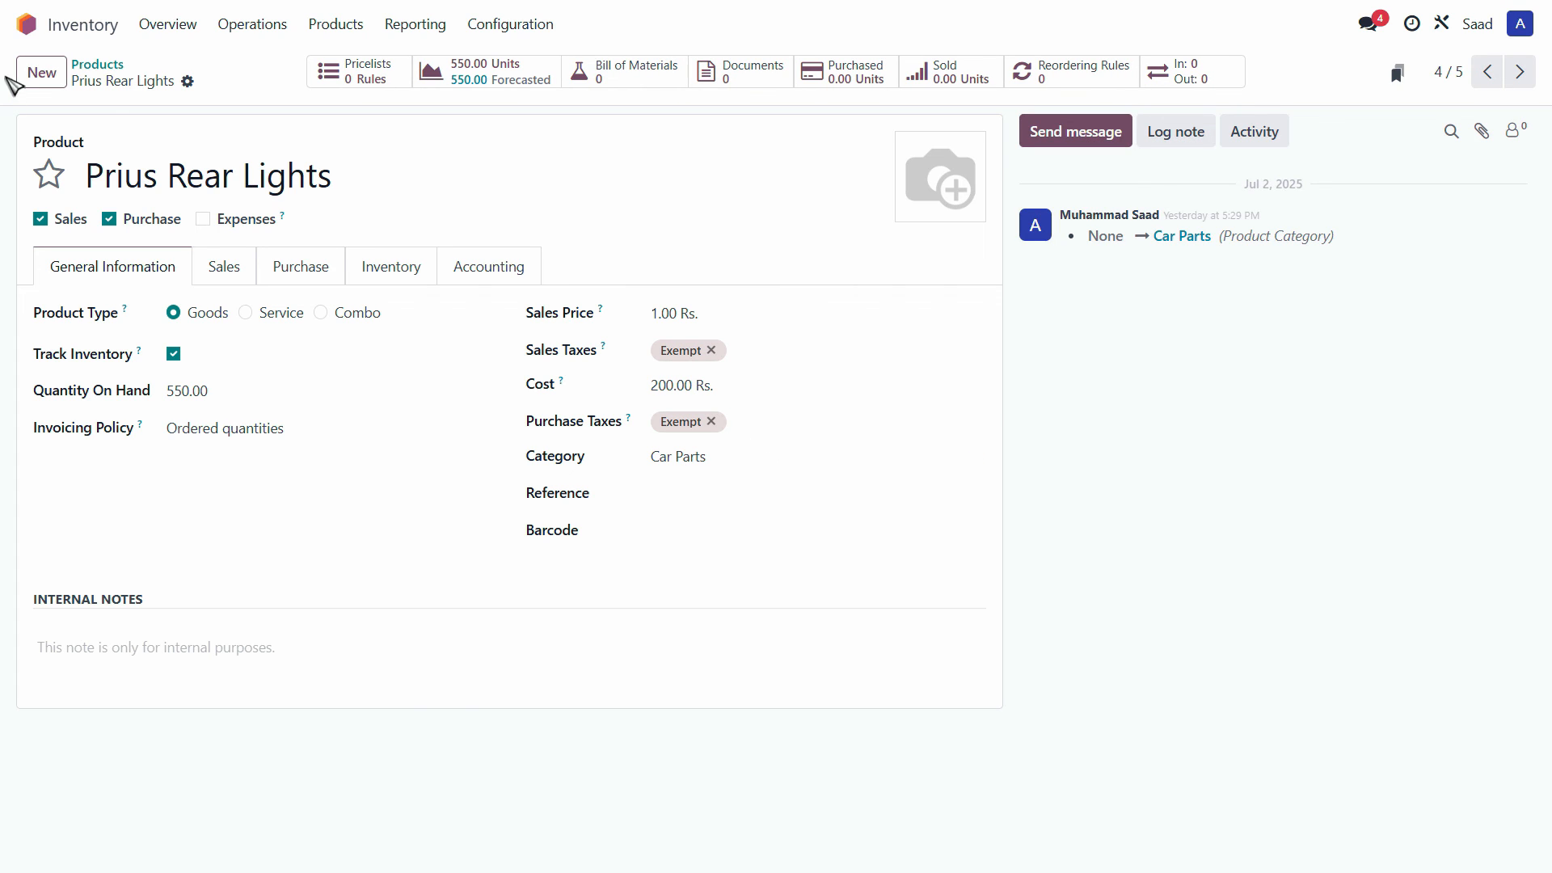
click(27, 26)
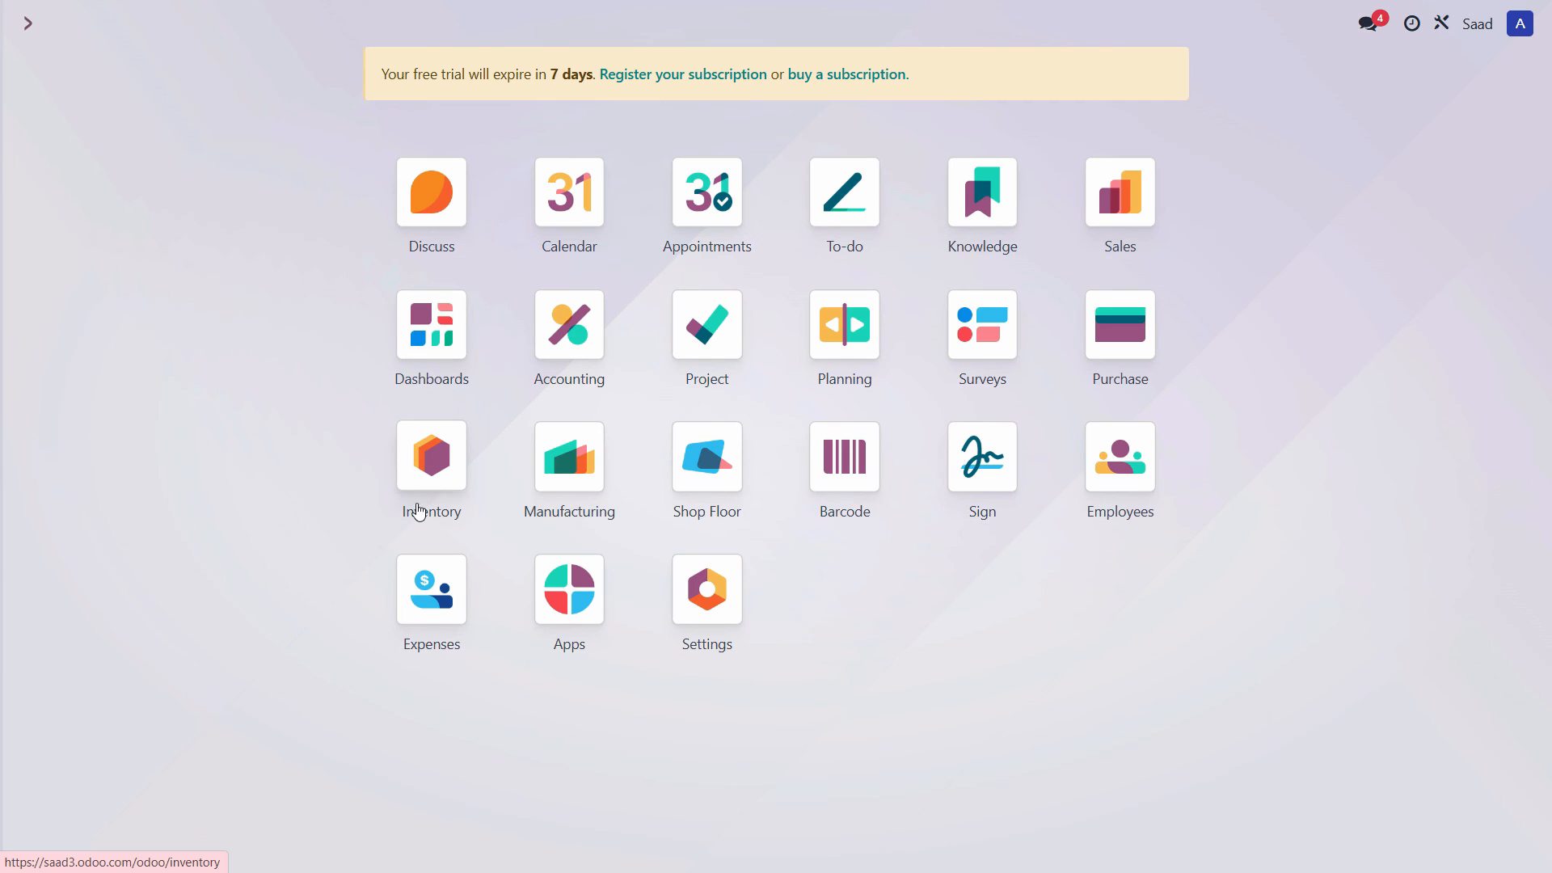